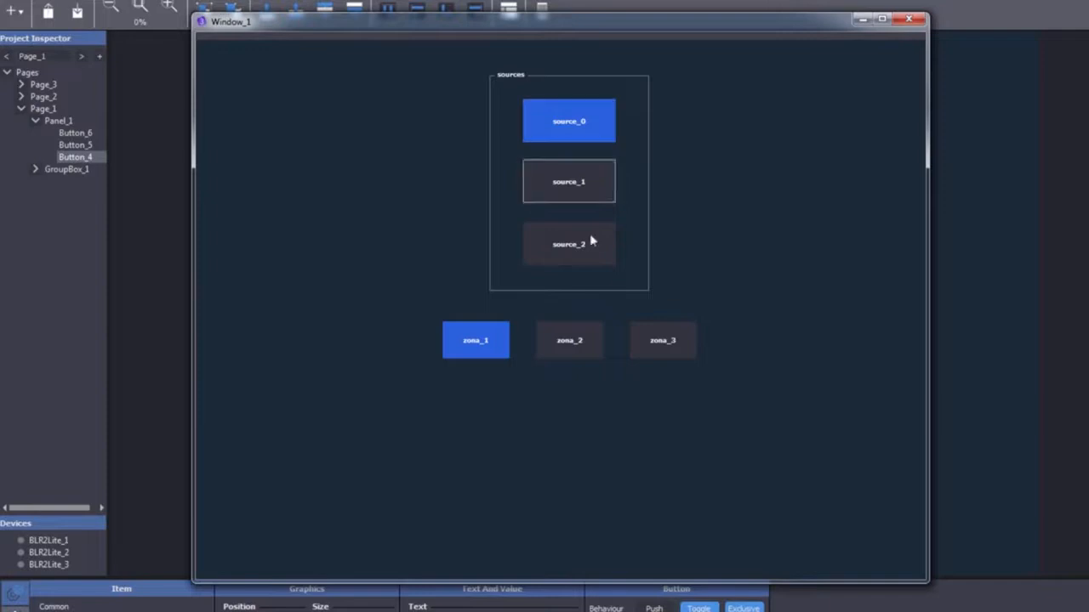
# In the Window_1 preview, make zona_2 and then zona_3 the active zone
pyautogui.click(582, 353)
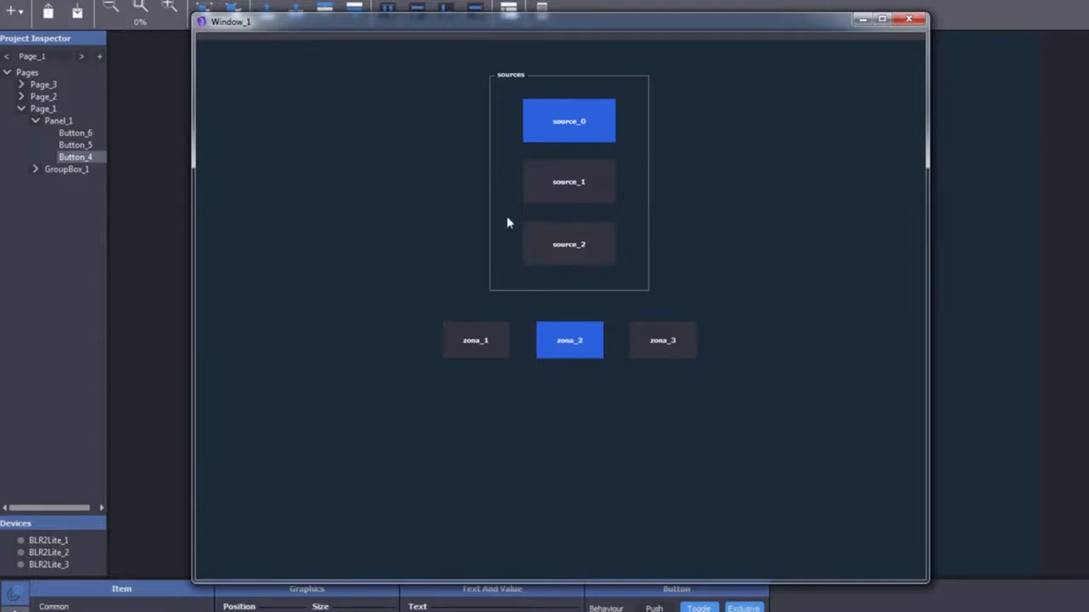
pyautogui.click(645, 344)
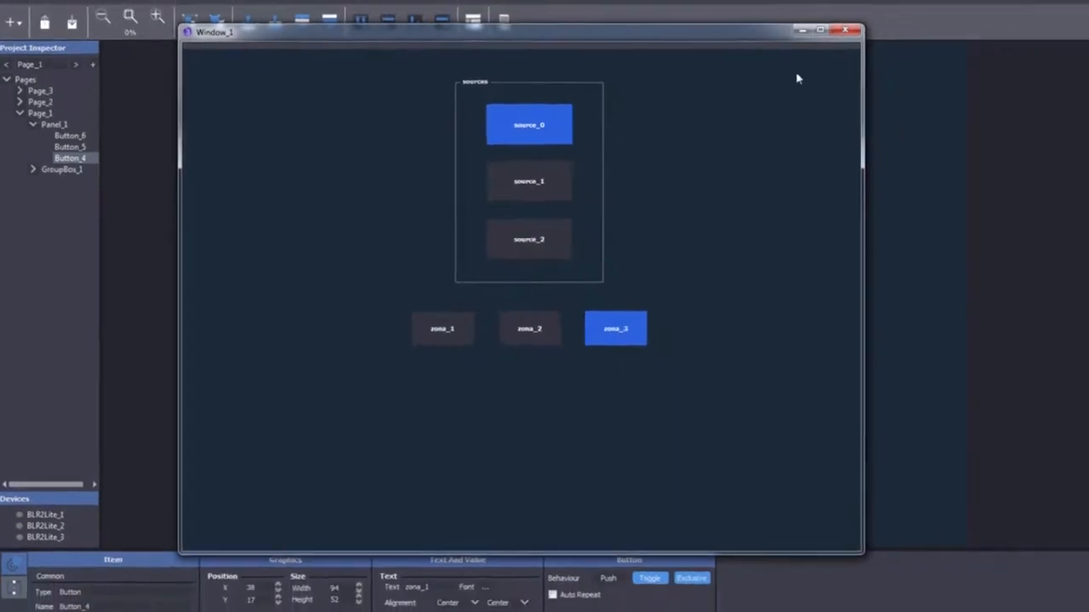
# Close the running preview and the finished zones layout
pyautogui.click(760, 48)
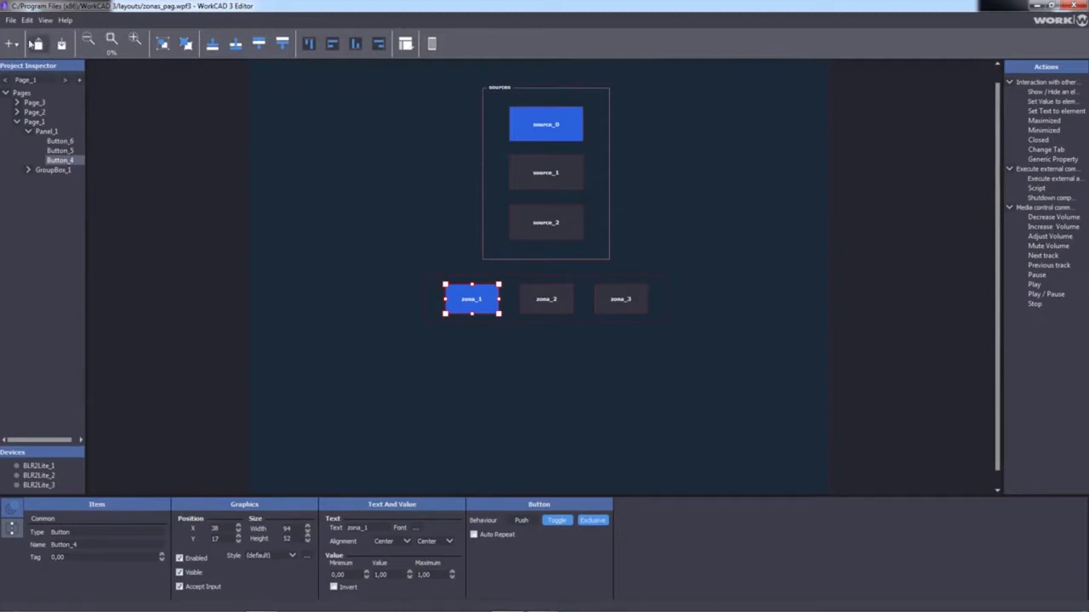
pyautogui.click(10, 15)
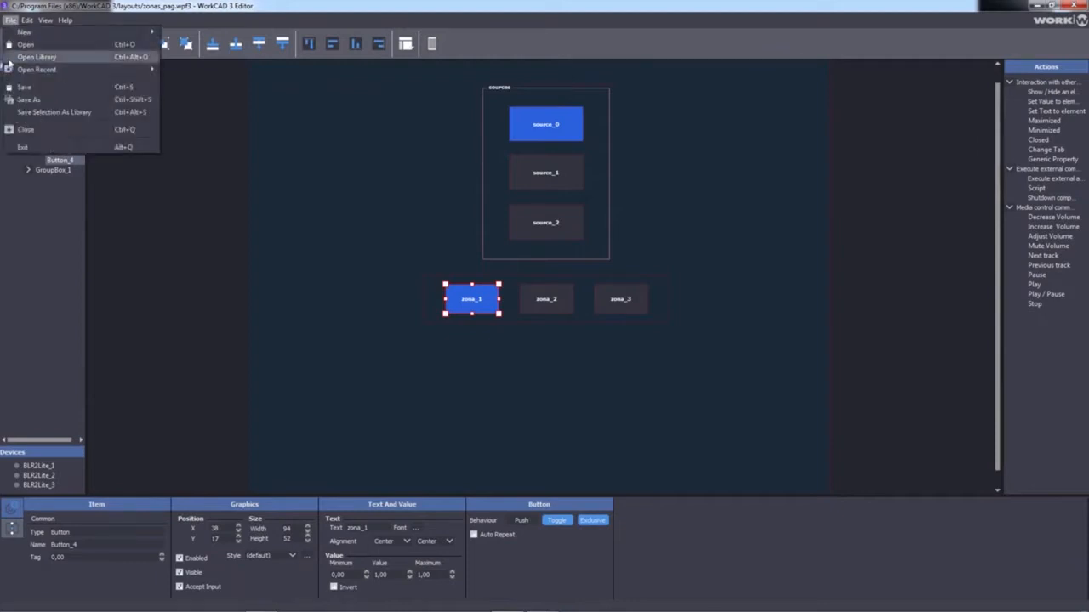
pyautogui.click(30, 130)
# Create a new project, accepting the wizard's default device and style settings
pyautogui.click(11, 19)
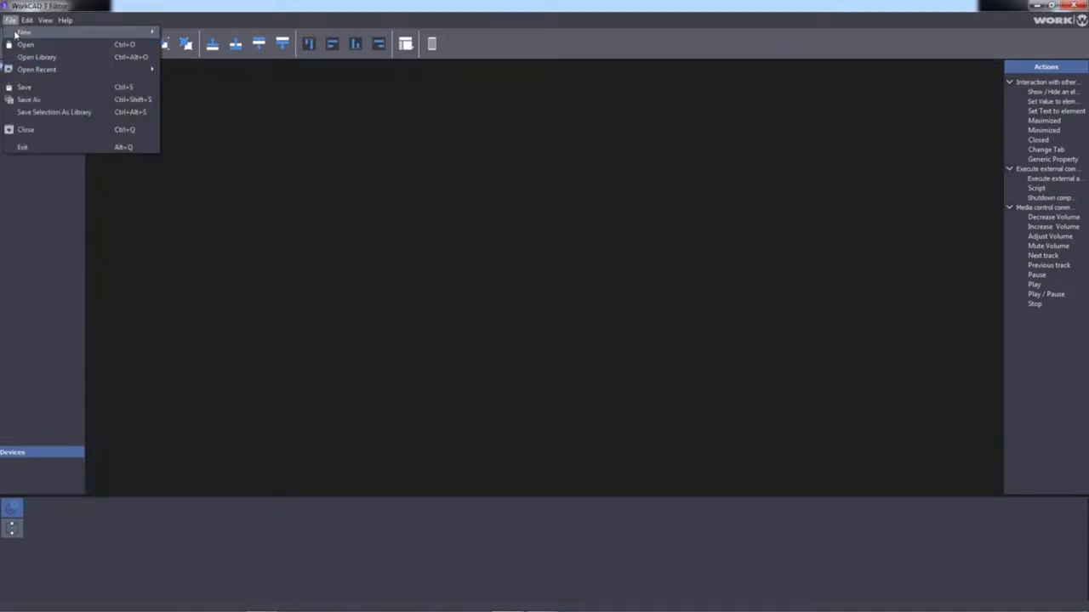
pyautogui.moveTo(24, 33)
pyautogui.click(202, 32)
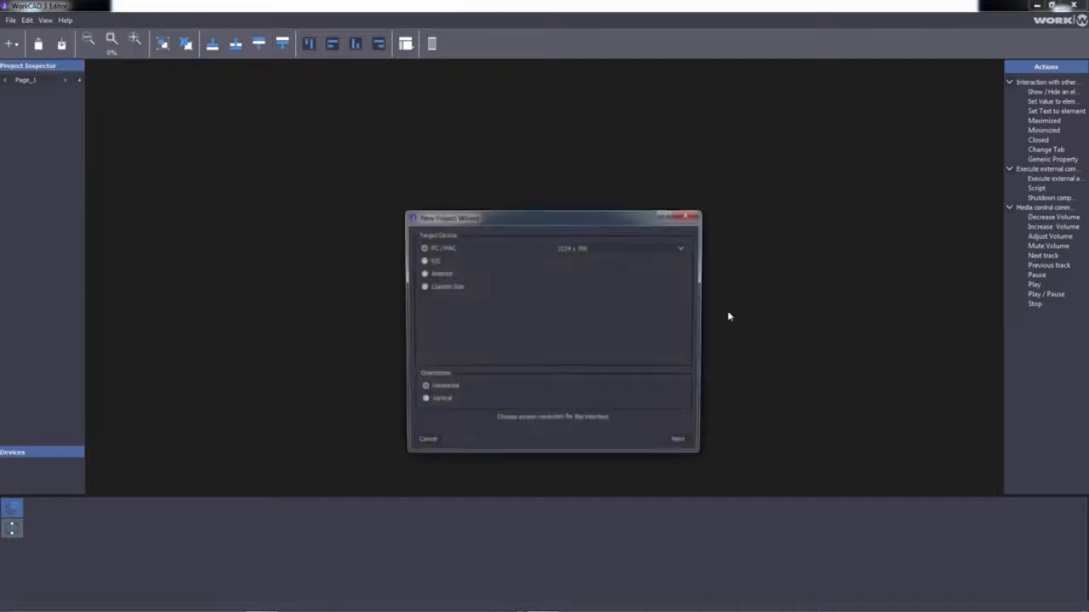
pyautogui.click(683, 443)
pyautogui.click(683, 444)
pyautogui.click(685, 444)
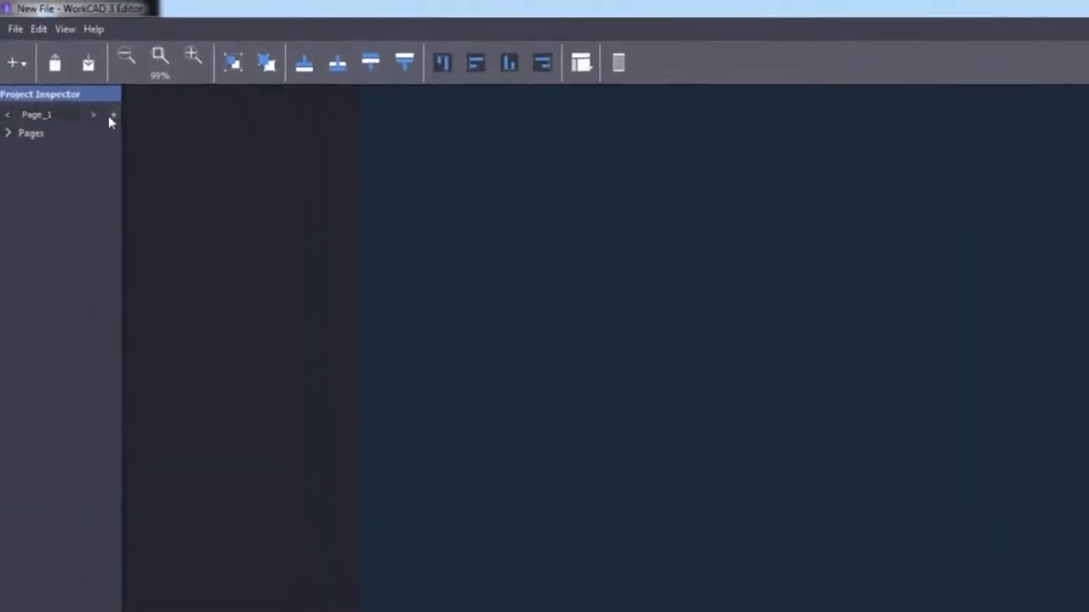
# Add Page_2 and Page_3 to the project, then select Page_1 in the Pages list
pyautogui.click(121, 125)
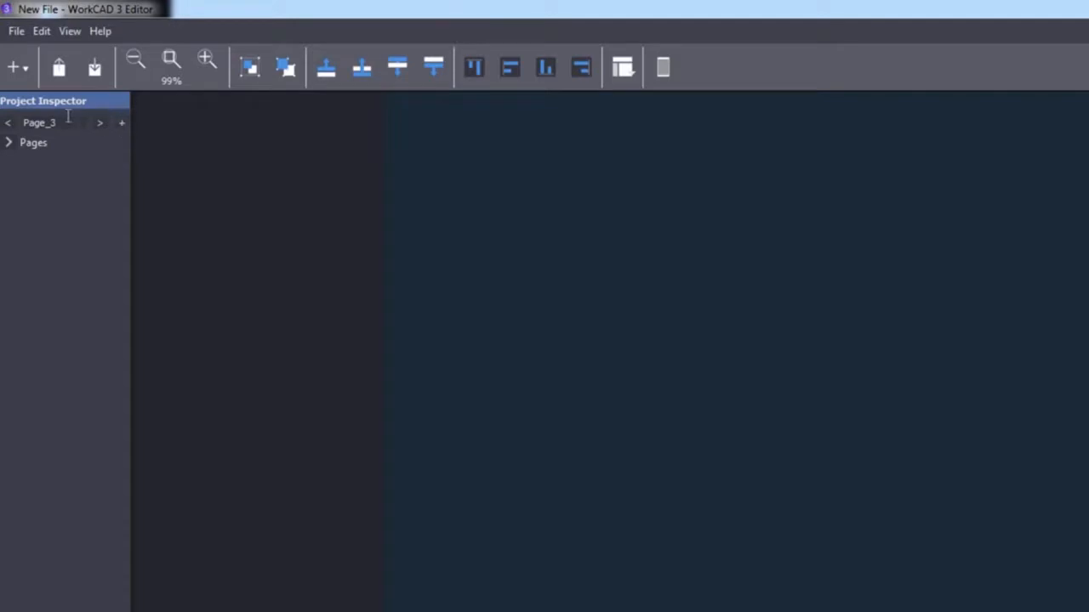
pyautogui.click(10, 142)
pyautogui.click(45, 194)
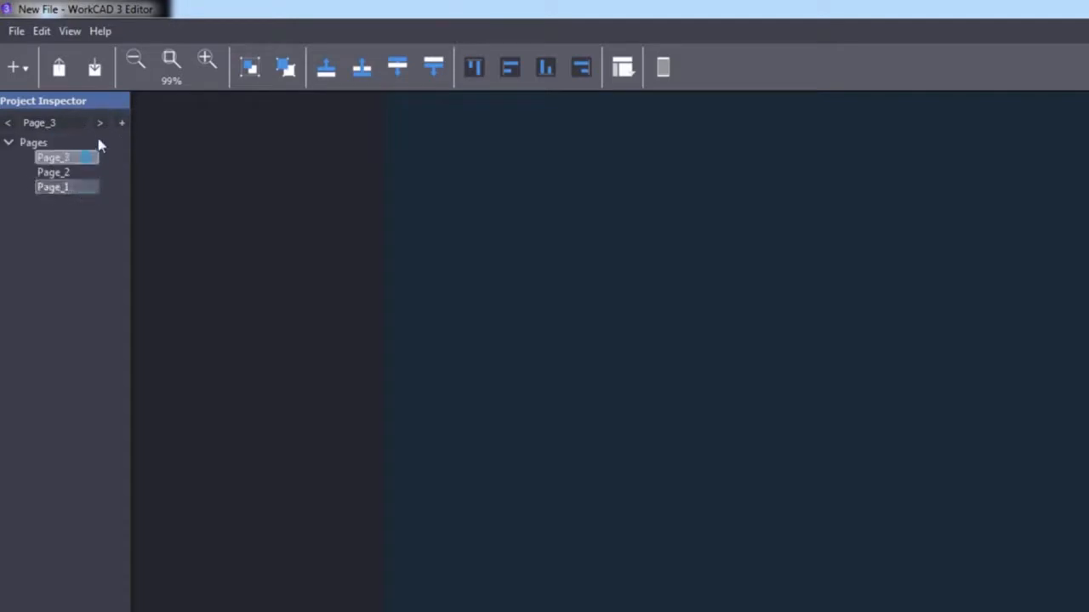
pyautogui.click(21, 66)
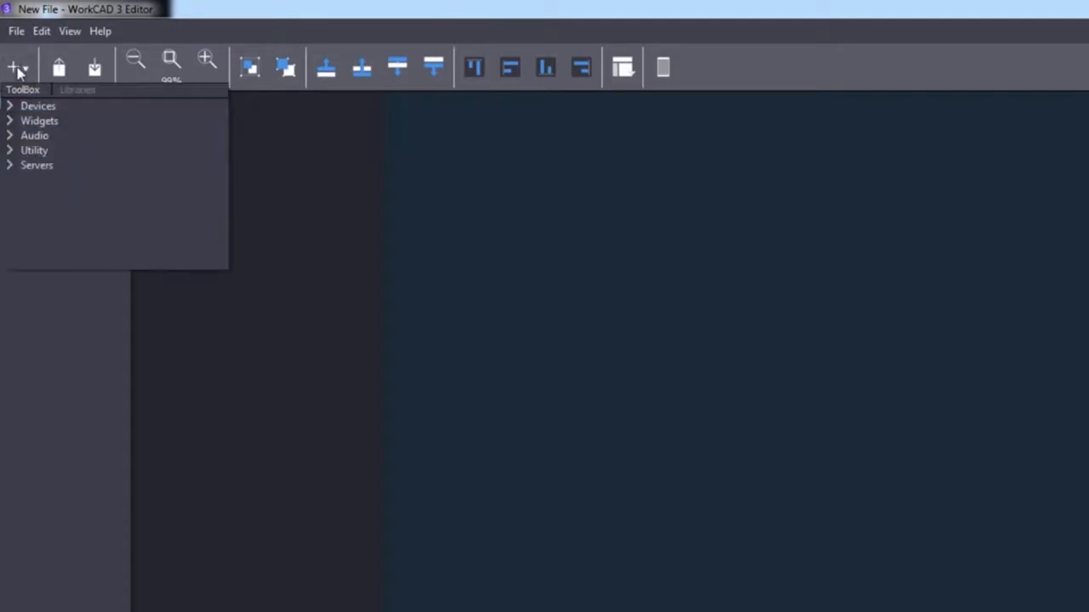
# Place a GroupBox on Page_1, enlarged and moved toward the upper right
pyautogui.click(10, 124)
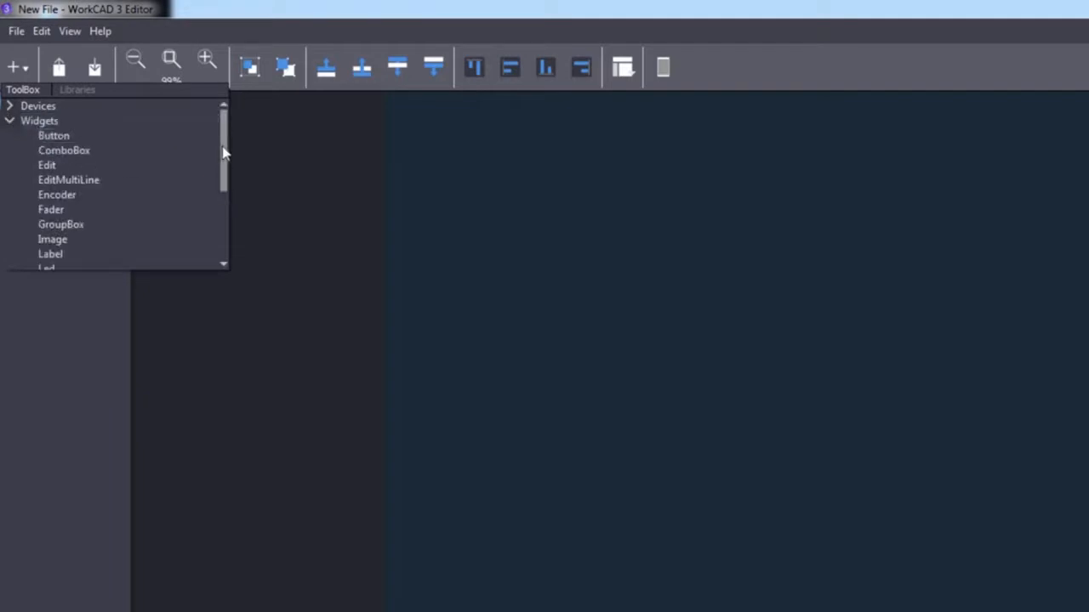
pyautogui.scroll(-1, 212, 170)
pyautogui.moveTo(51, 181); pyautogui.dragTo(876, 444)
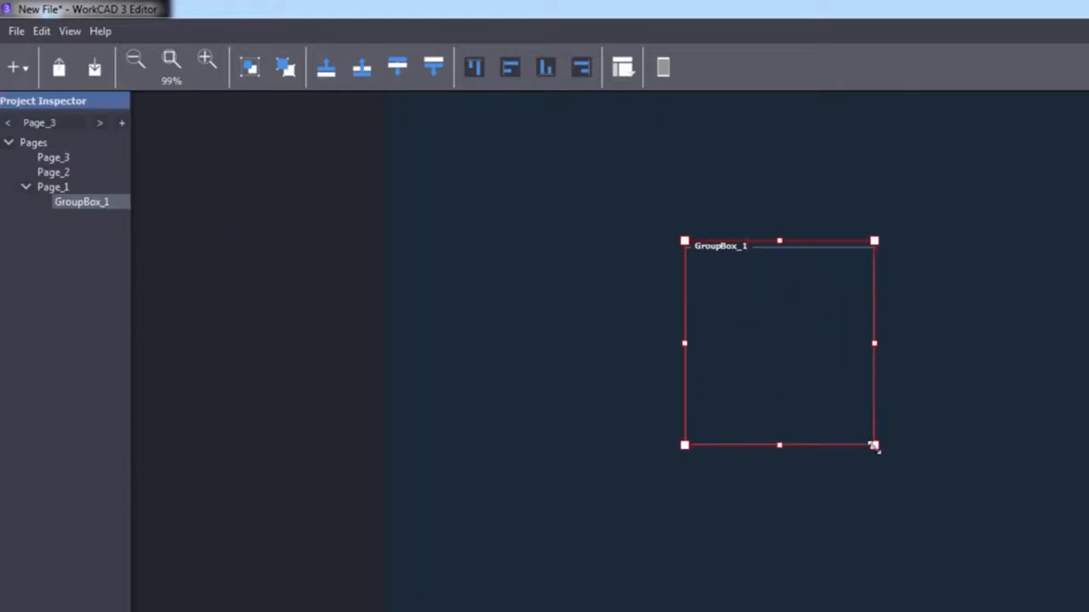
pyautogui.moveTo(802, 384); pyautogui.dragTo(854, 288)
pyautogui.moveTo(838, 359); pyautogui.dragTo(839, 393)
pyautogui.click(1032, 321)
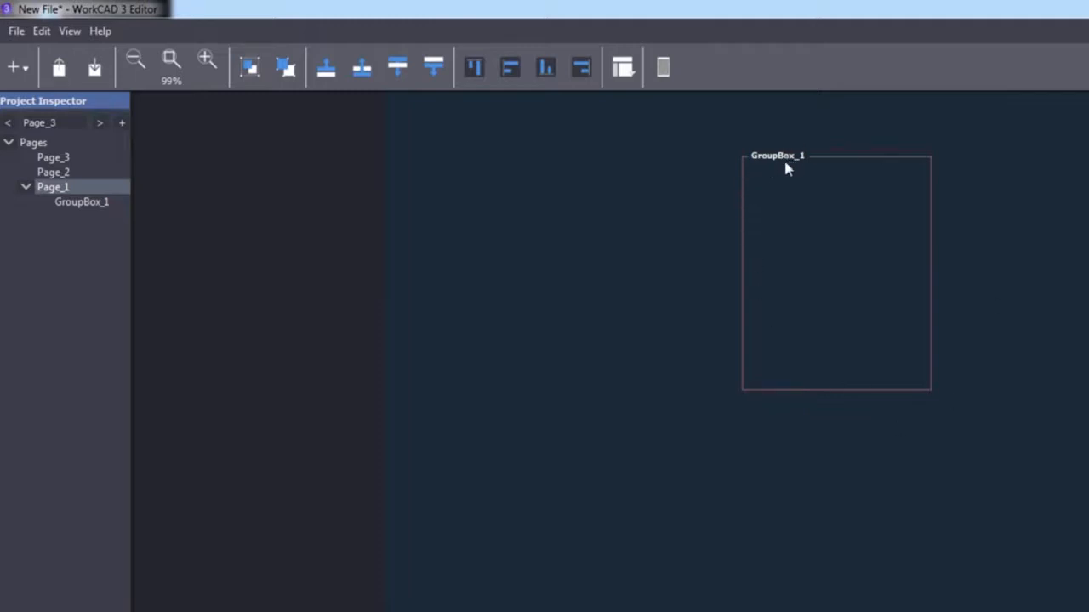
# Rename the group box caption to 'sources' and nudge it slightly upward
pyautogui.doubleClick(786, 222)
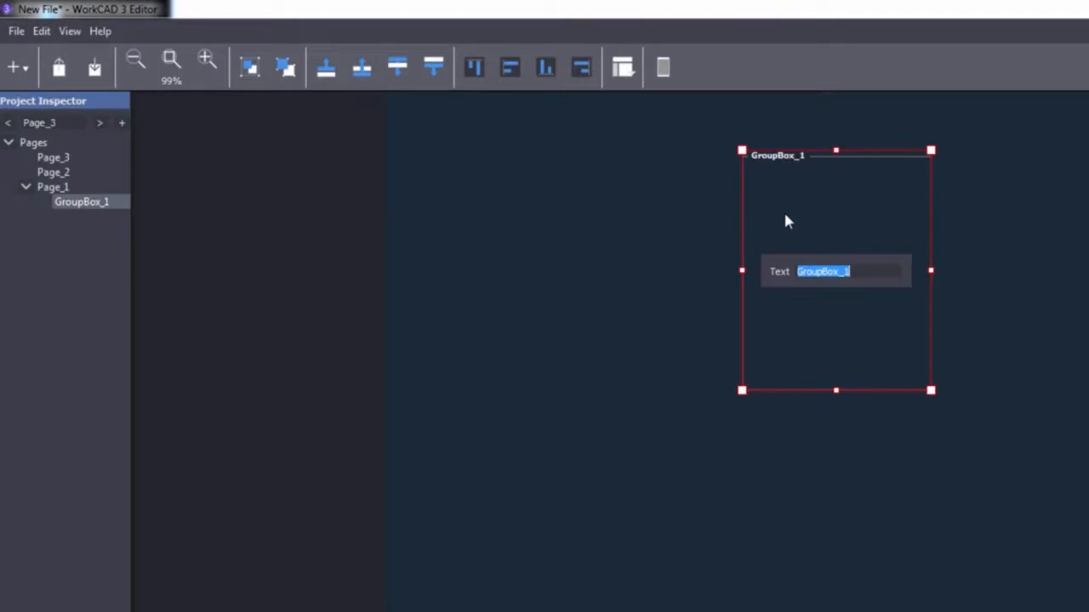
pyautogui.write('sources')
pyautogui.press('Return')
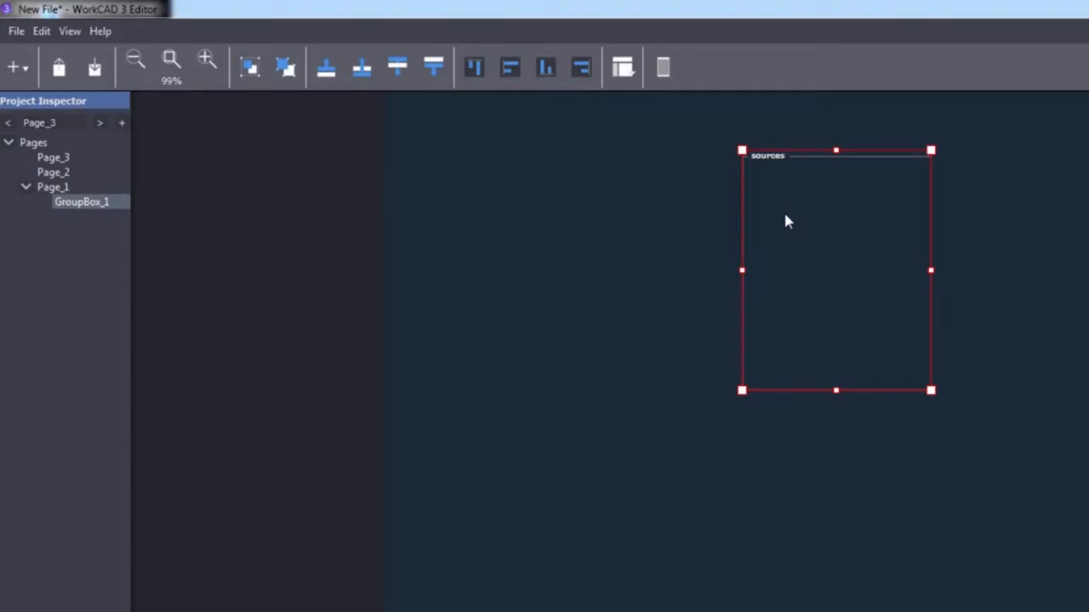
pyautogui.moveTo(846, 318); pyautogui.dragTo(846, 312)
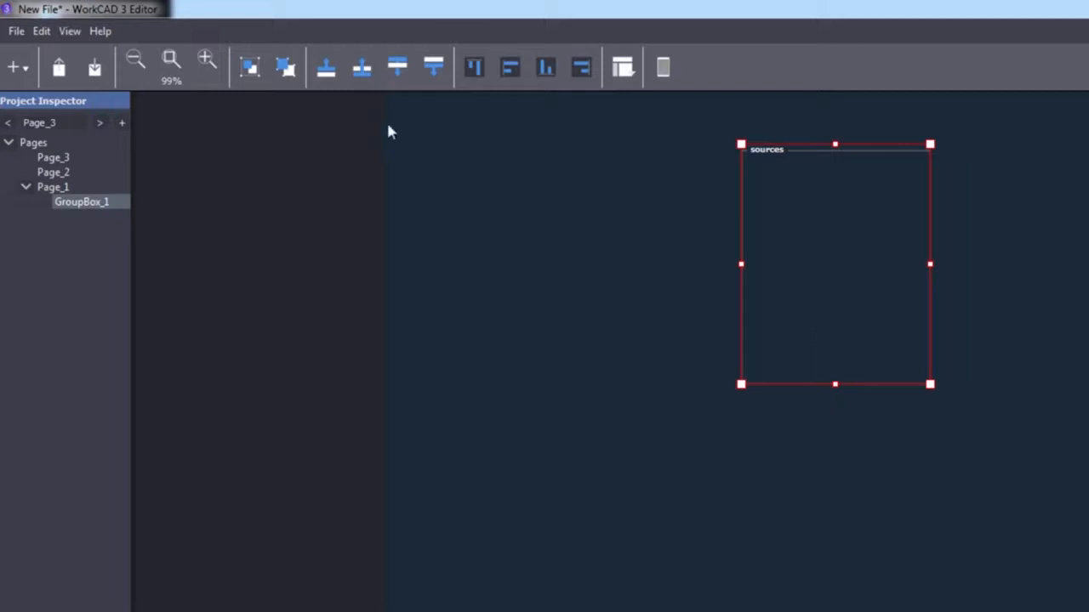
# Add a first button, Button_1, at the top of the sources box
pyautogui.click(19, 68)
pyautogui.moveTo(219, 176)
pyautogui.mouseDown()
pyautogui.moveTo(230, 170)
pyautogui.moveTo(204, 165)
pyautogui.mouseUp()
pyautogui.moveTo(45, 137); pyautogui.dragTo(866, 197)
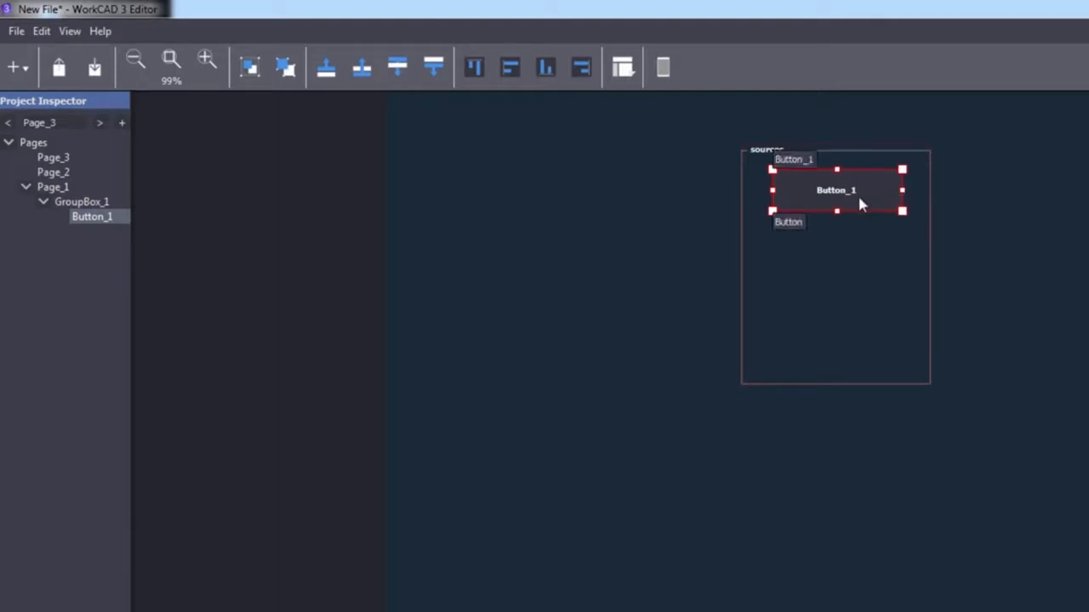
# Paste two button copies stacked below it and shrink the sources box to fit
pyautogui.hotkey('ctrl', 'v')
pyautogui.moveTo(859, 204); pyautogui.dragTo(851, 267)
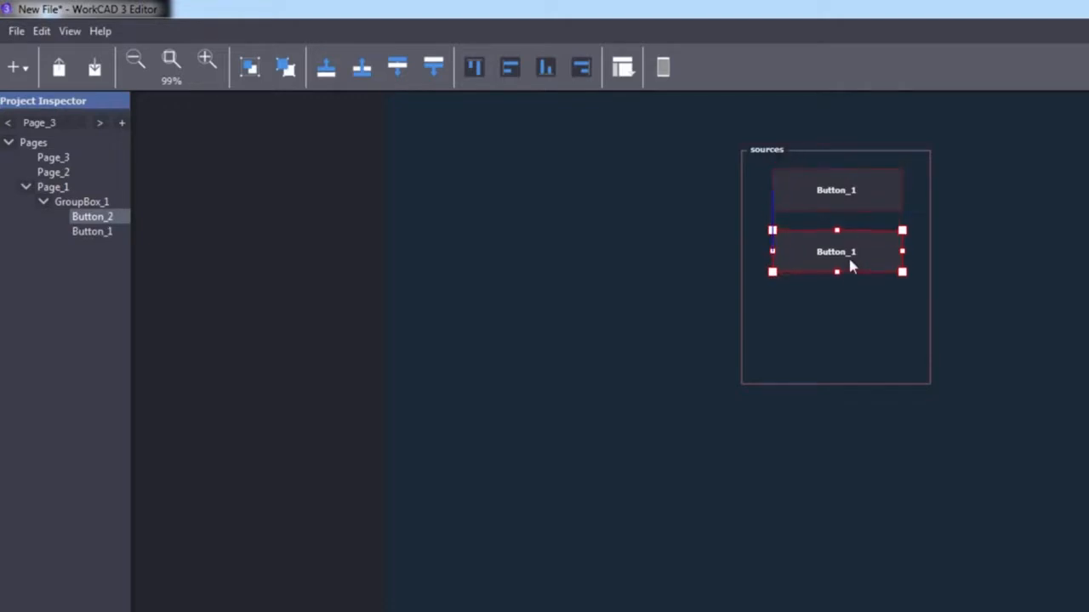
pyautogui.hotkey('ctrl', 'v')
pyautogui.moveTo(850, 267); pyautogui.dragTo(848, 324)
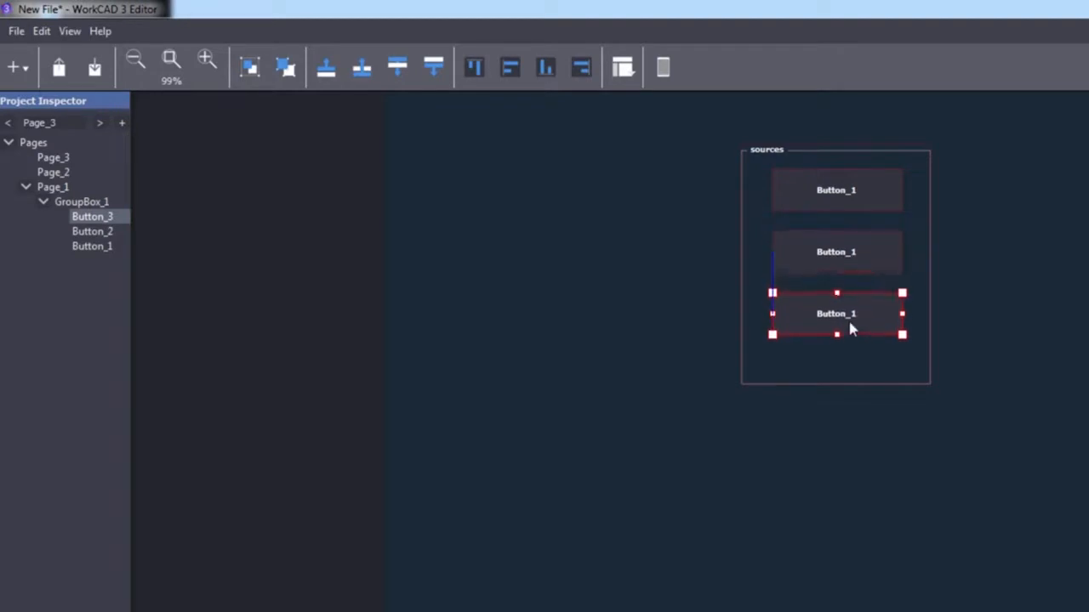
pyautogui.click(839, 384)
pyautogui.moveTo(837, 384); pyautogui.dragTo(839, 364)
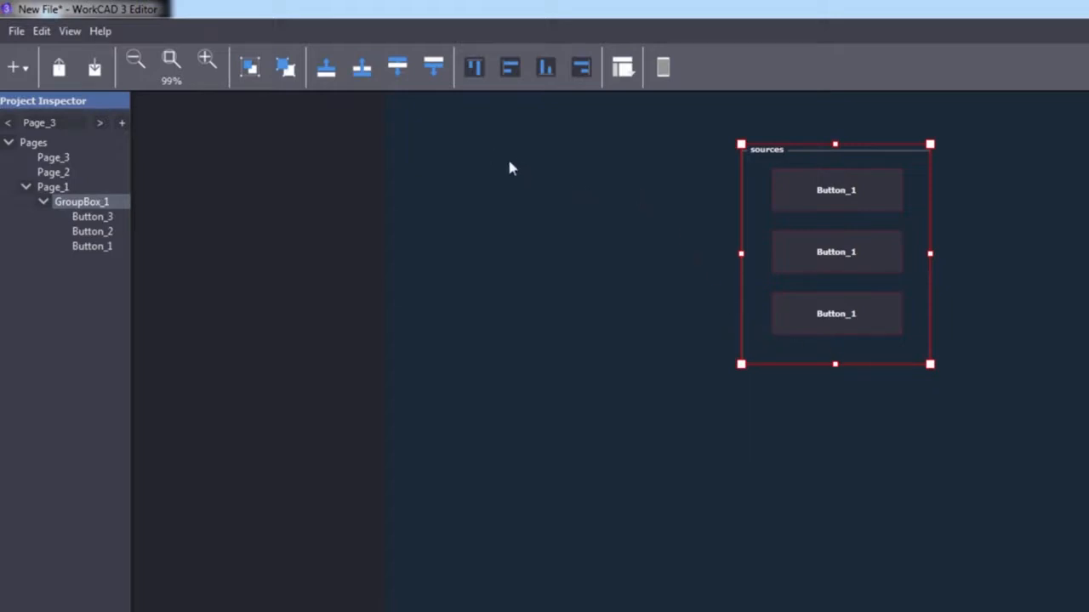
# Add a wide, taller Panel_1 below the sources box
pyautogui.click(17, 68)
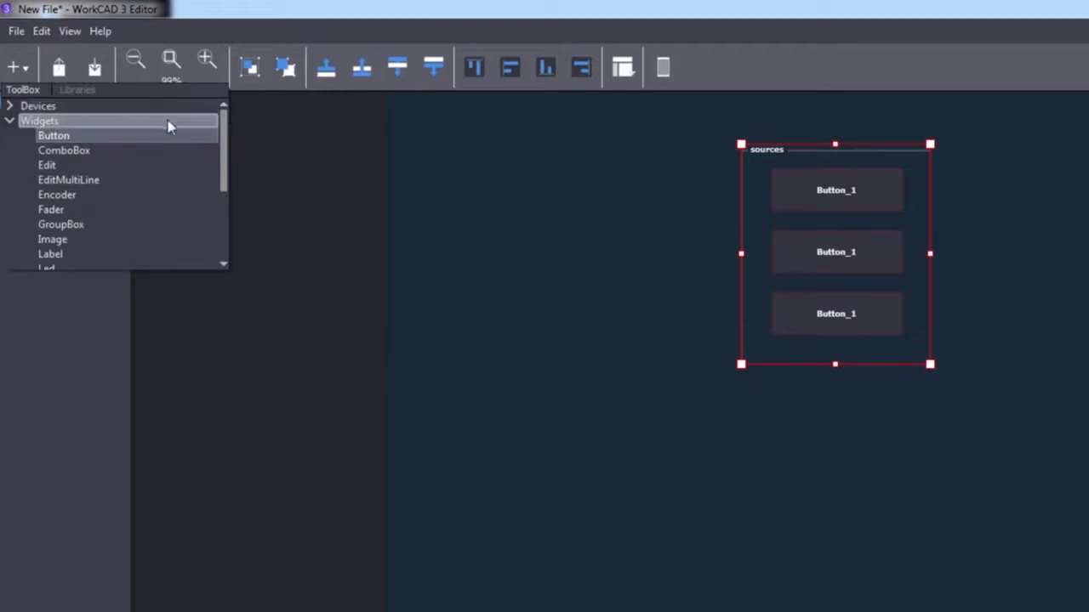
pyautogui.moveTo(220, 142); pyautogui.dragTo(225, 193)
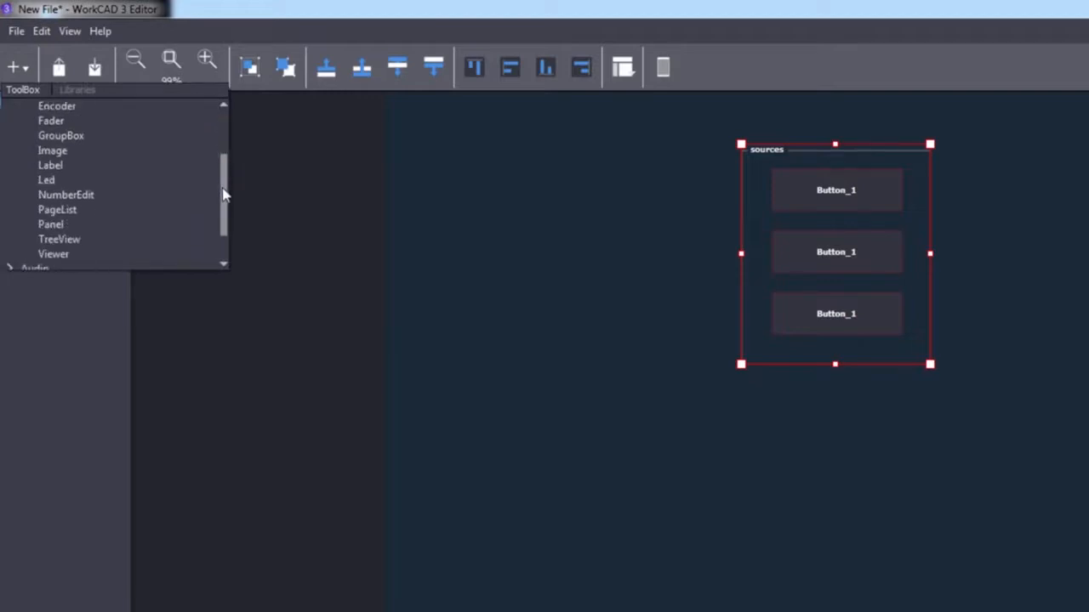
pyautogui.click(64, 225)
pyautogui.click(578, 428)
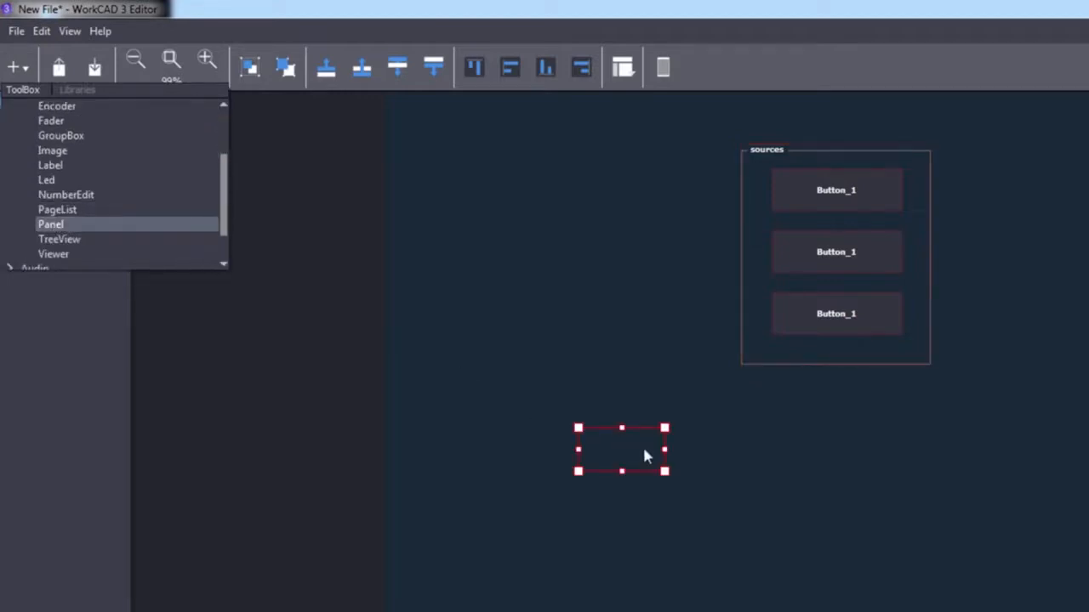
pyautogui.moveTo(664, 451); pyautogui.dragTo(1057, 460)
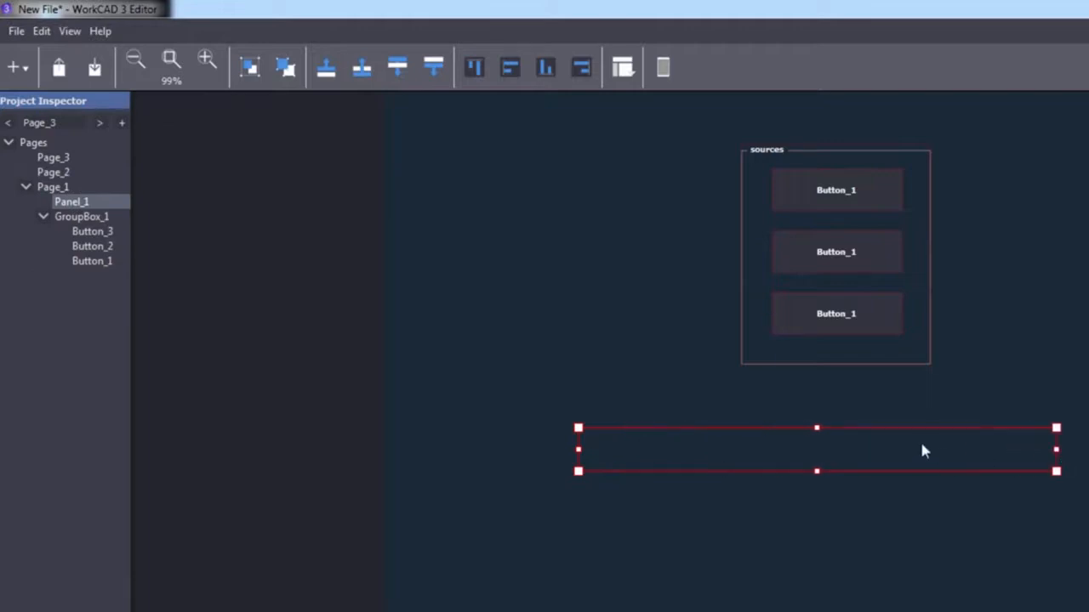
pyautogui.moveTo(919, 454); pyautogui.dragTo(936, 435)
pyautogui.moveTo(1074, 428); pyautogui.dragTo(1025, 427)
pyautogui.moveTo(918, 425); pyautogui.dragTo(946, 422)
pyautogui.moveTo(837, 444); pyautogui.dragTo(837, 470)
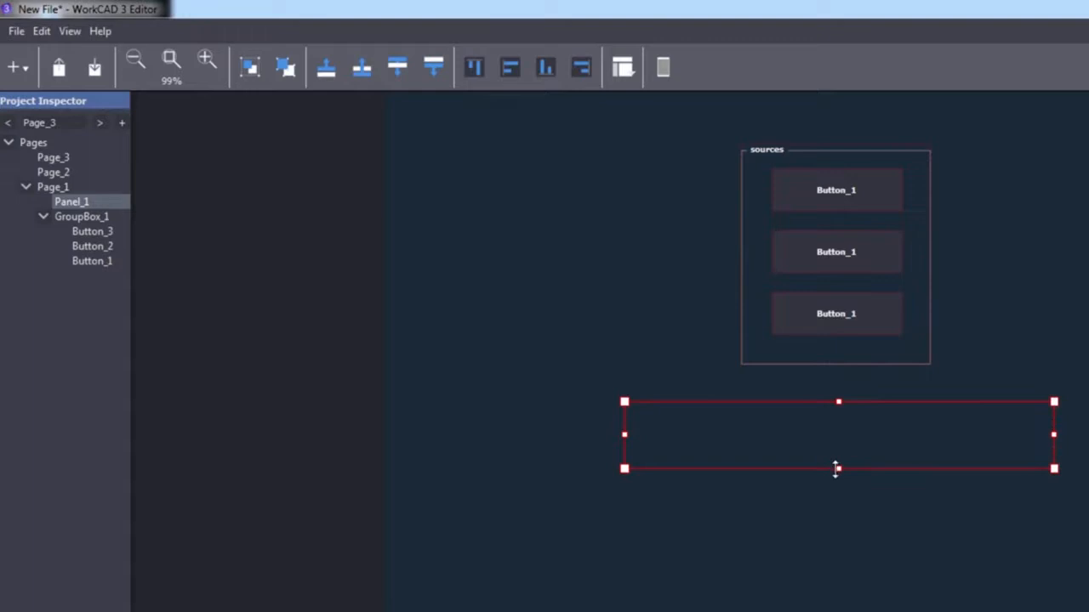
# Place a Button_4 inside the new panel
pyautogui.click(26, 79)
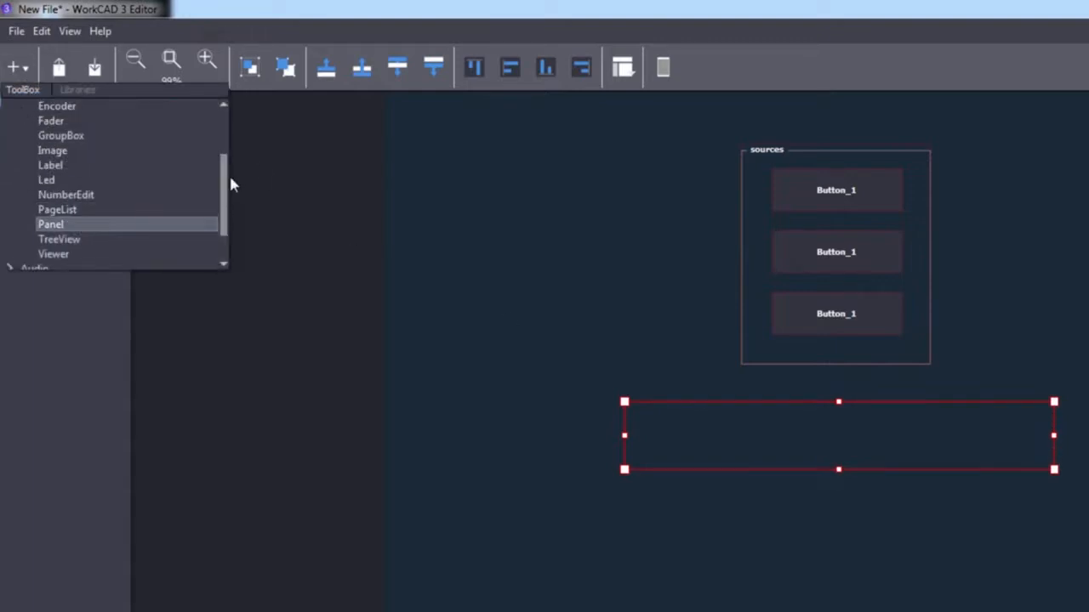
pyautogui.scroll(1, 221, 173)
pyautogui.scroll(5, 221, 173)
pyautogui.click(66, 138)
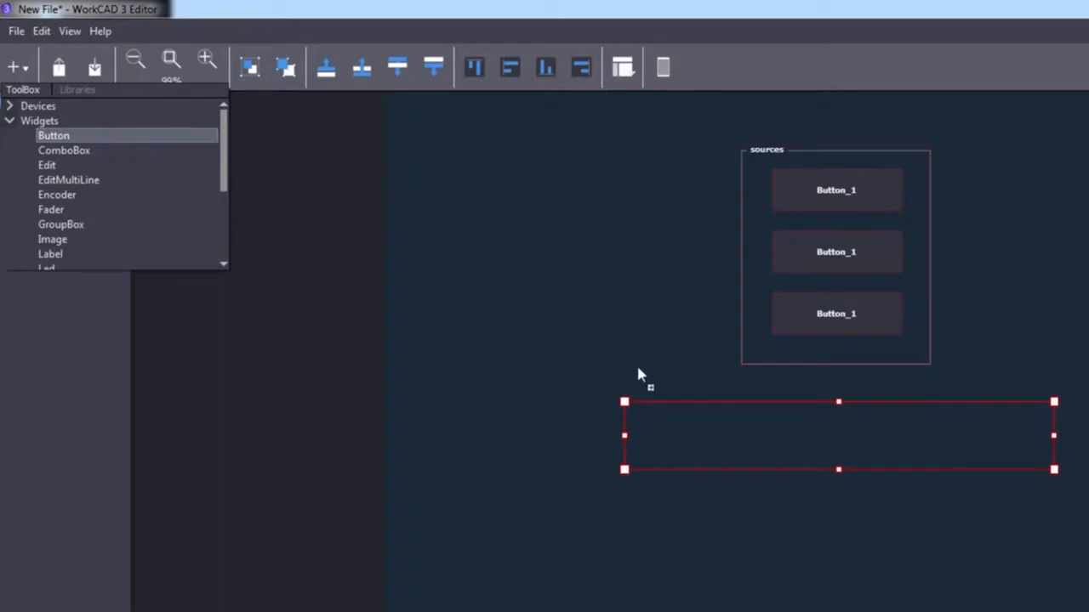
pyautogui.click(668, 427)
# Resize Button_4 and paste two copies beside it to form a row of three
pyautogui.moveTo(698, 440)
pyautogui.mouseDown()
pyautogui.moveTo(747, 457)
pyautogui.moveTo(746, 471)
pyautogui.moveTo(710, 433)
pyautogui.moveTo(692, 438)
pyautogui.moveTo(749, 444)
pyautogui.moveTo(685, 438)
pyautogui.moveTo(751, 447)
pyautogui.moveTo(751, 429)
pyautogui.moveTo(759, 443)
pyautogui.moveTo(710, 442)
pyautogui.moveTo(682, 460)
pyautogui.moveTo(663, 440)
pyautogui.moveTo(717, 441)
pyautogui.moveTo(690, 438)
pyautogui.mouseUp()
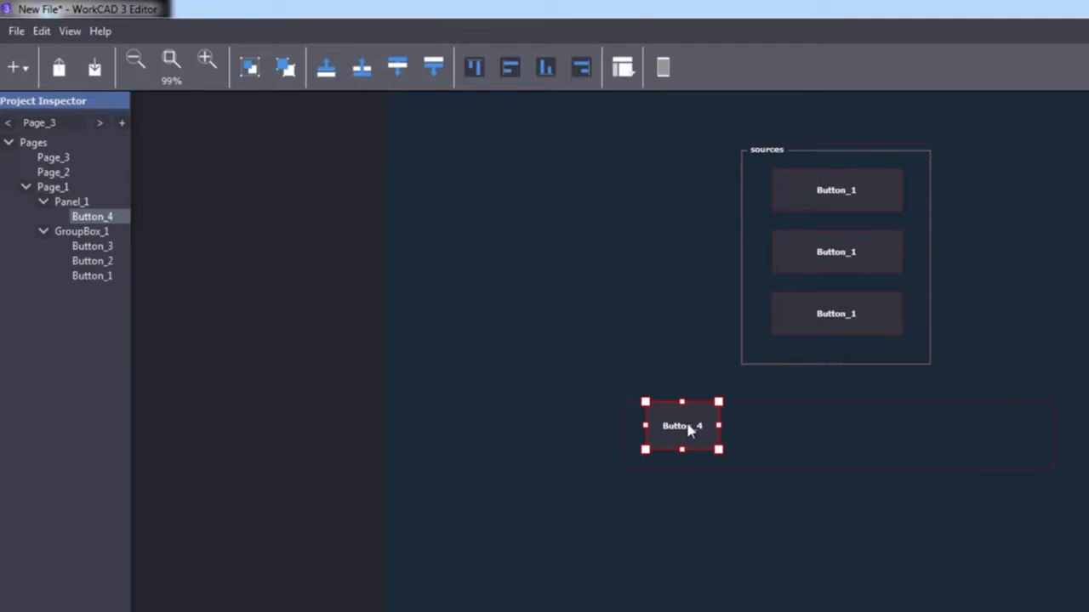
pyautogui.moveTo(690, 431)
pyautogui.mouseDown()
pyautogui.moveTo(729, 440)
pyautogui.moveTo(683, 444)
pyautogui.moveTo(735, 432)
pyautogui.moveTo(672, 447)
pyautogui.moveTo(727, 426)
pyautogui.moveTo(687, 435)
pyautogui.moveTo(706, 425)
pyautogui.moveTo(699, 438)
pyautogui.mouseUp()
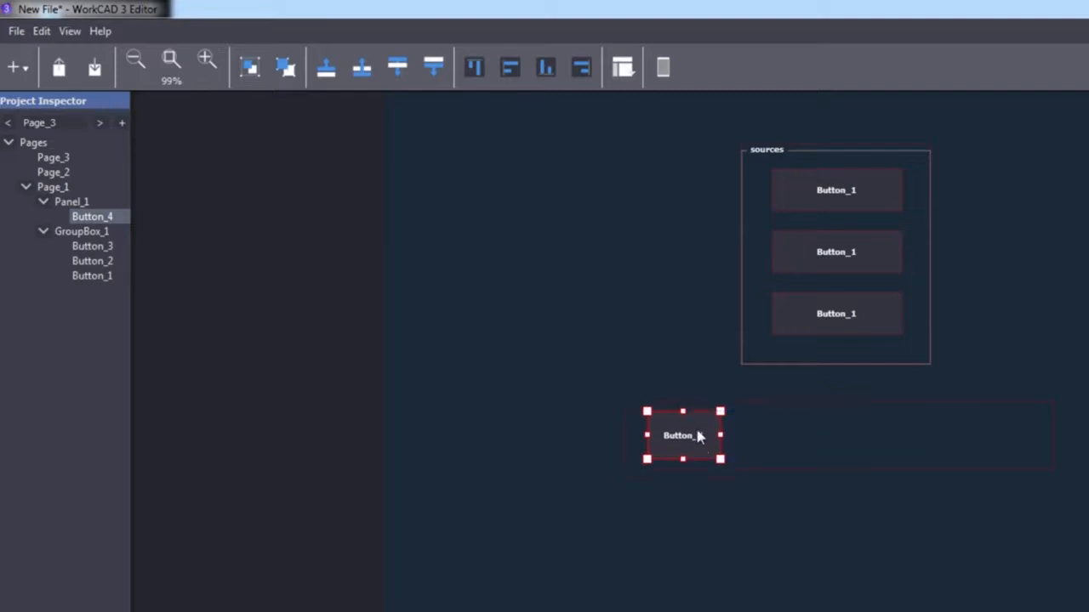
pyautogui.hotkey('ctrl', 'v')
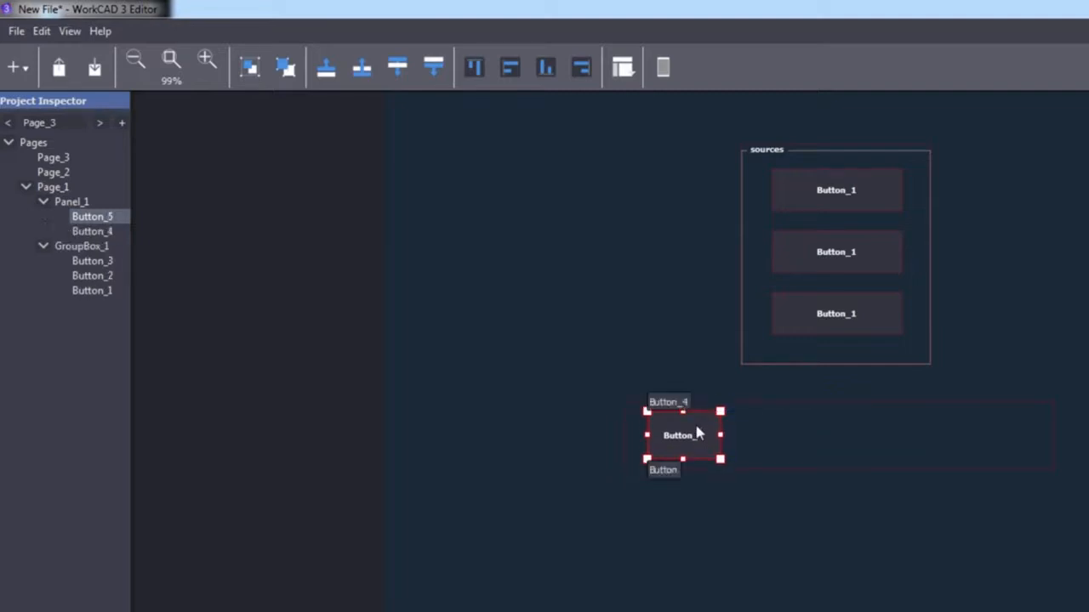
pyautogui.moveTo(696, 434); pyautogui.dragTo(808, 439)
pyautogui.hotkey('ctrl', 'v')
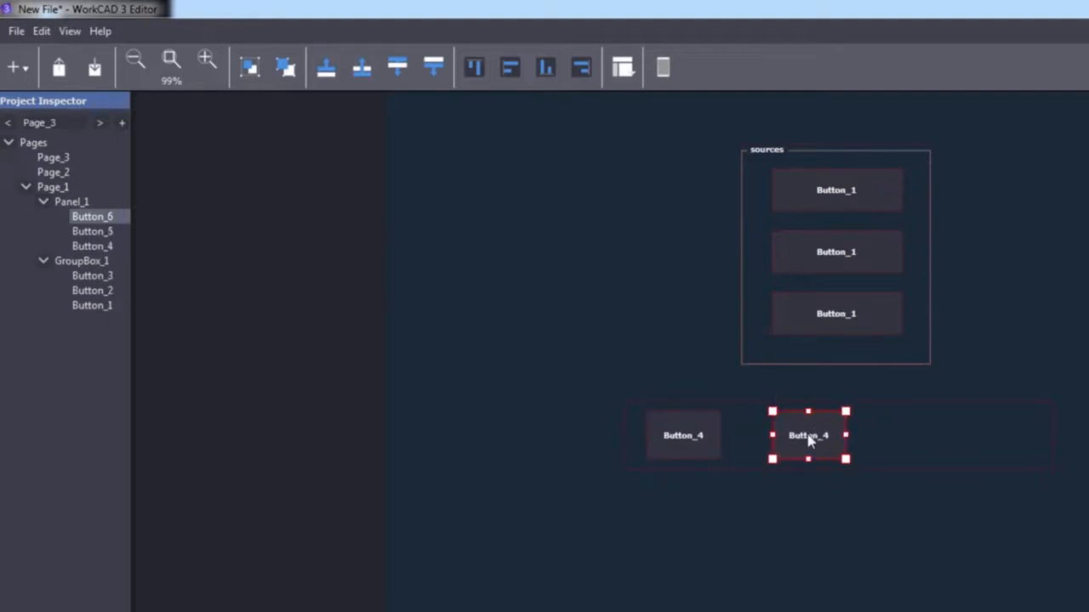
pyautogui.moveTo(810, 439); pyautogui.dragTo(924, 439)
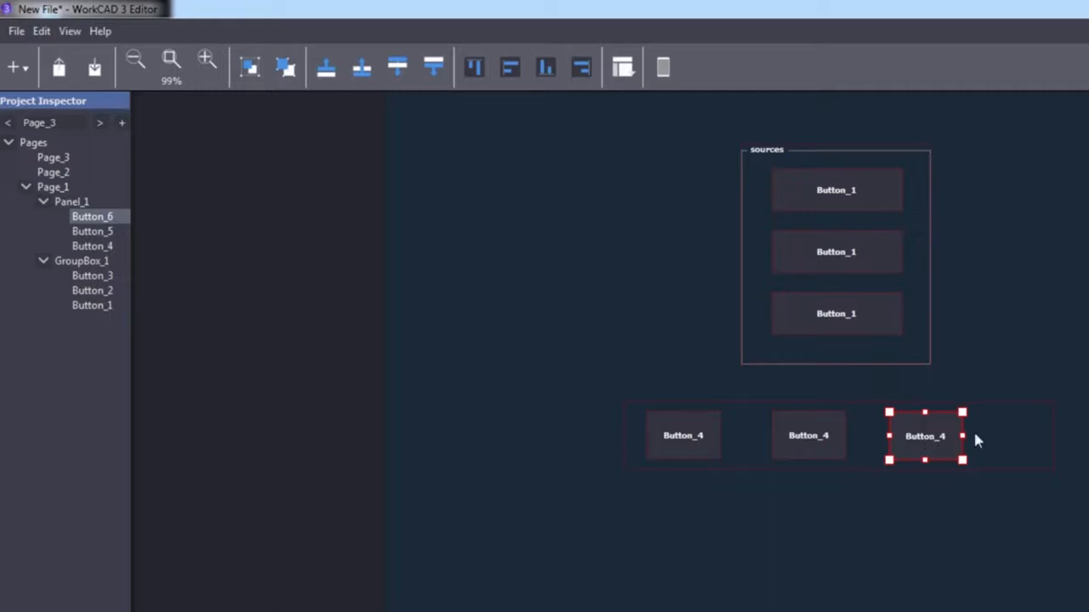
# Narrow Panel_1 to fit the three buttons and shift it slightly right and up
pyautogui.click(1020, 439)
pyautogui.moveTo(1054, 435); pyautogui.dragTo(991, 437)
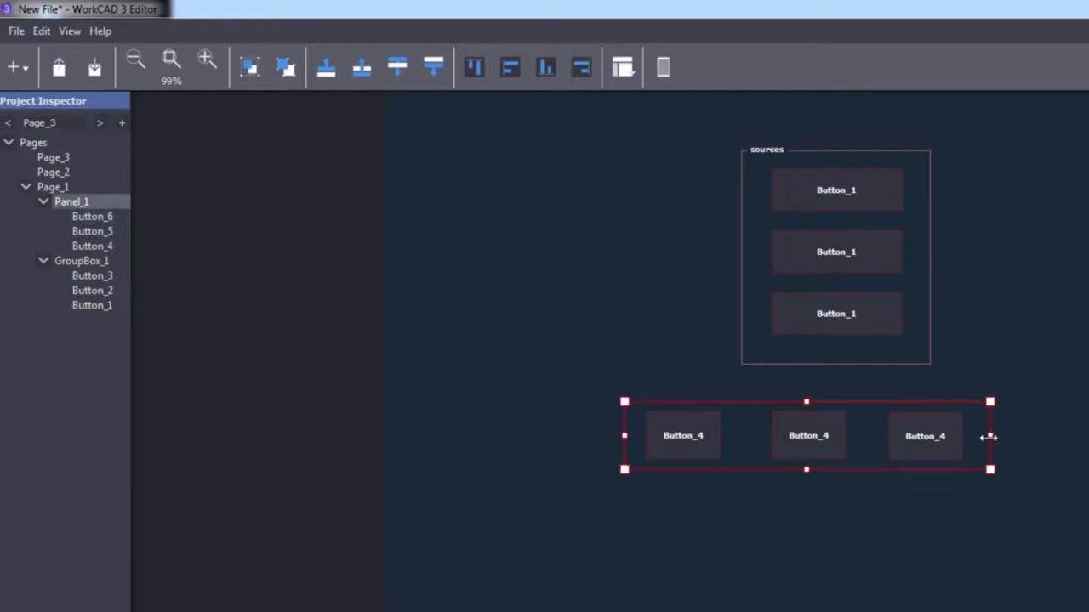
pyautogui.moveTo(853, 440); pyautogui.dragTo(882, 432)
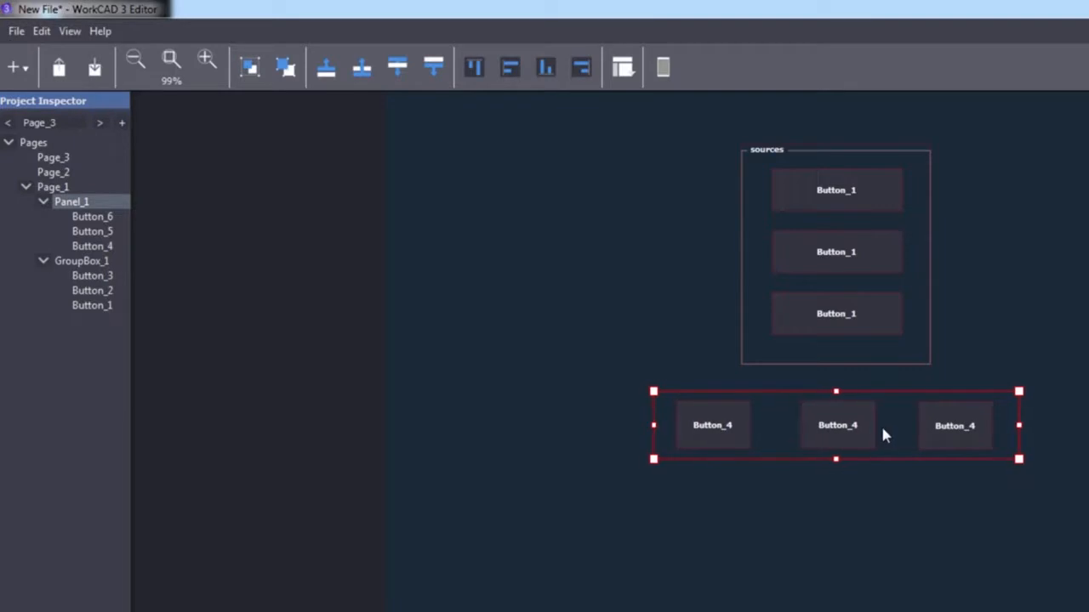
pyautogui.click(875, 503)
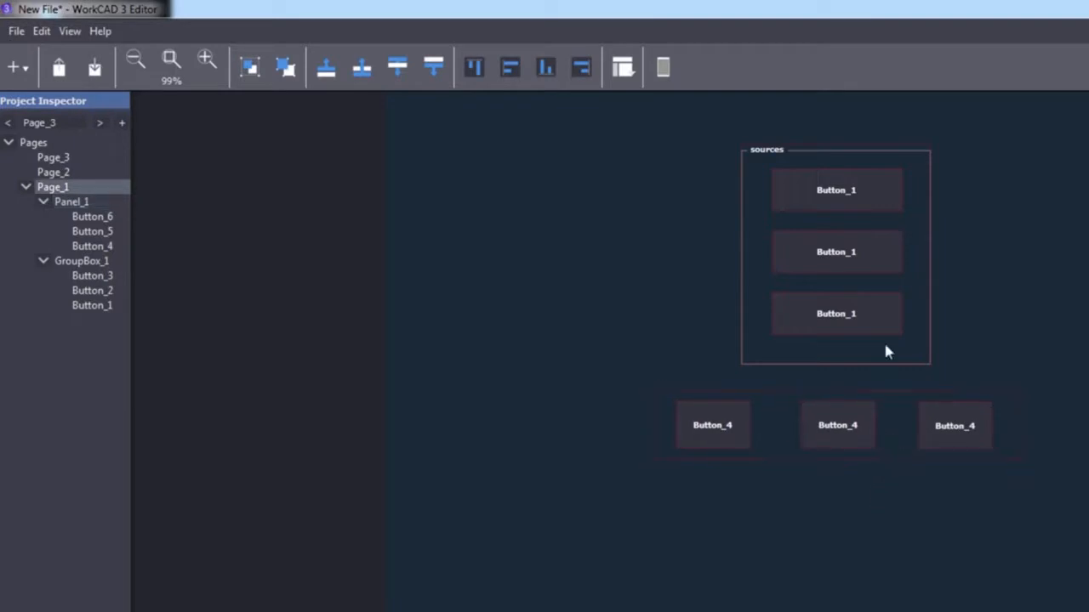
# Label the top source button 'source_0' and copy that text
pyautogui.doubleClick(837, 201)
pyautogui.write('source')
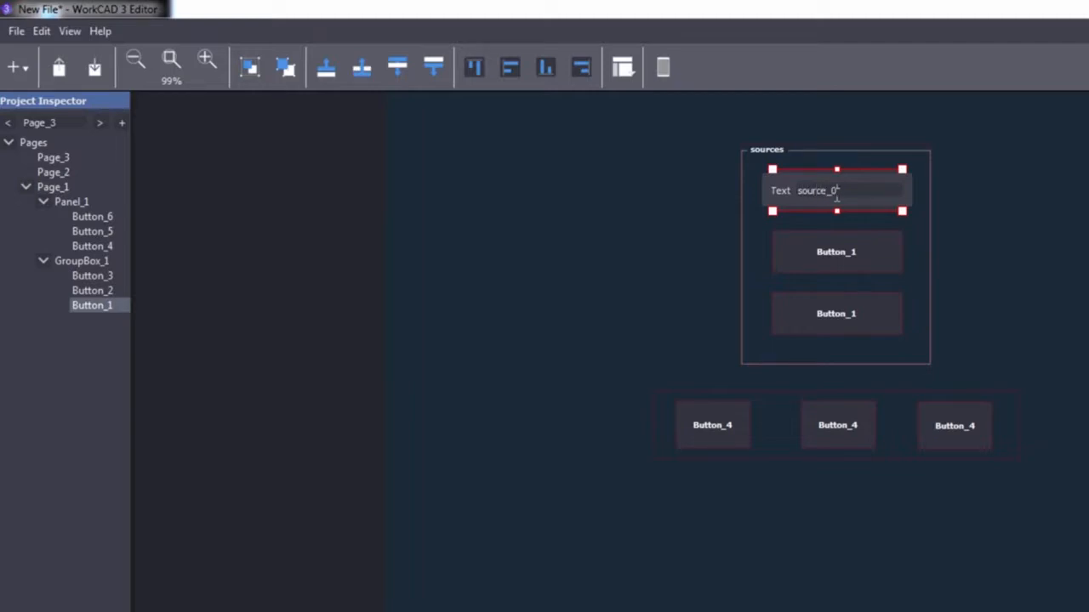
pyautogui.write('_0')
pyautogui.moveTo(848, 195); pyautogui.dragTo(779, 195)
pyautogui.rightClick(824, 194)
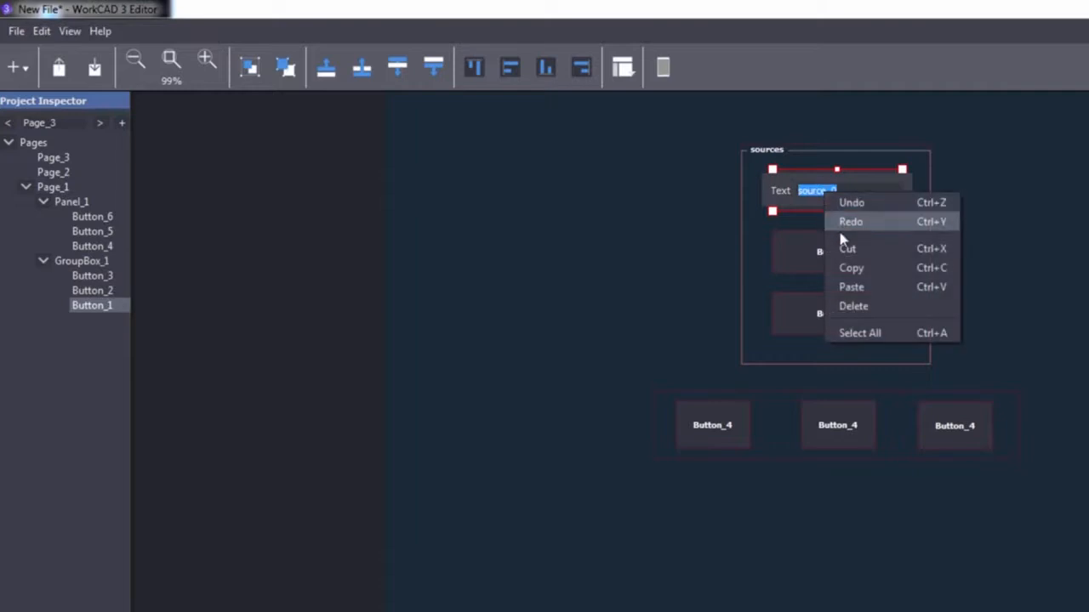
pyautogui.click(853, 269)
pyautogui.press('Escape')
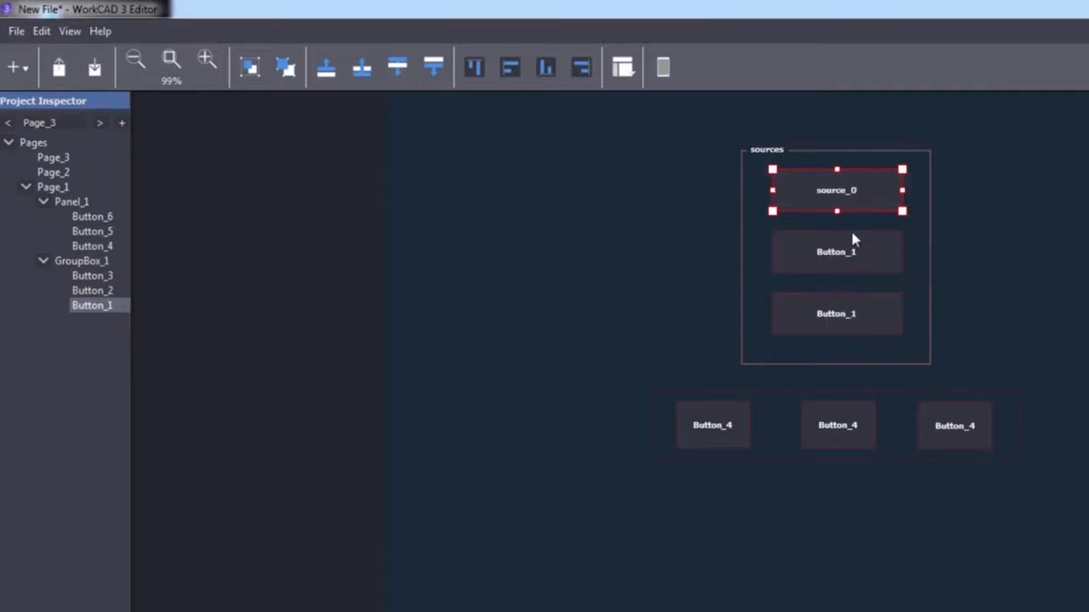
# Label the second and third source buttons 'source_1' and 'source_2' from the pasted text
pyautogui.doubleClick(853, 255)
pyautogui.hotkey('ctrl', 'v')
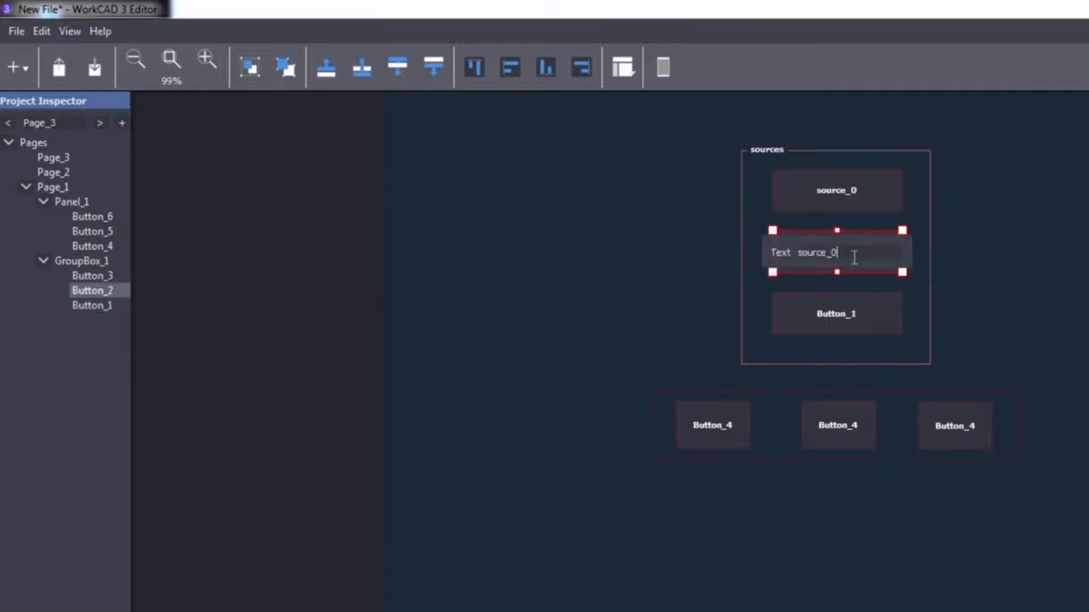
pyautogui.write('1')
pyautogui.press('Return')
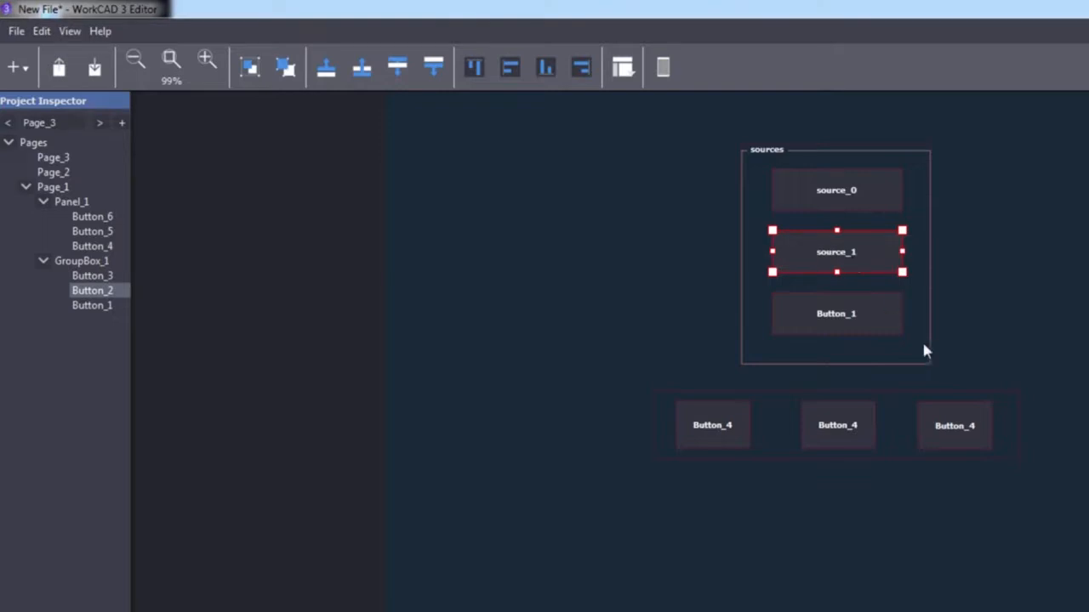
pyautogui.doubleClick(862, 317)
pyautogui.hotkey('ctrl', 'v')
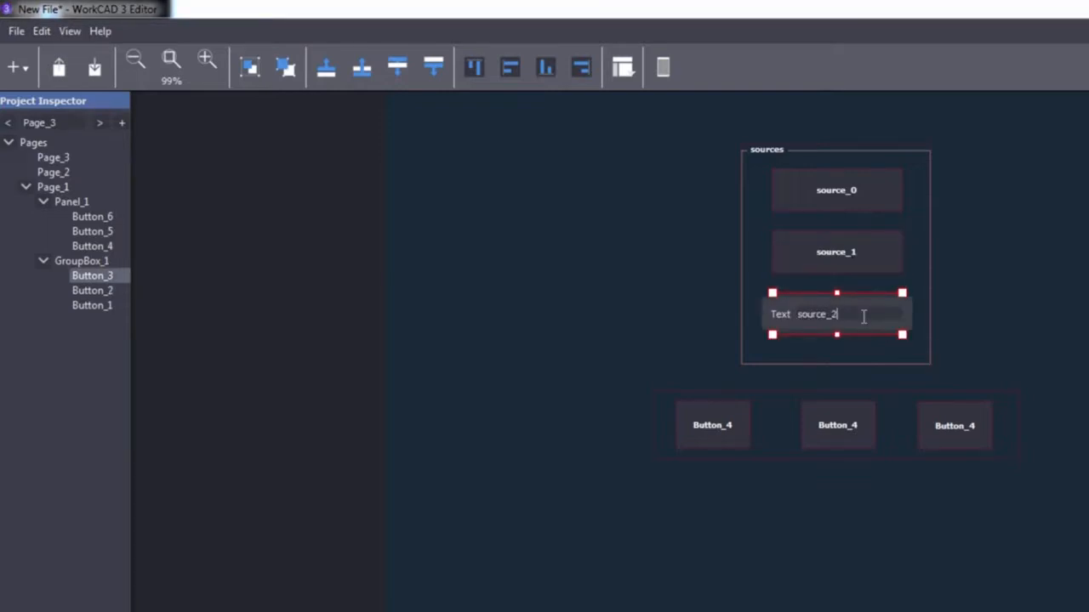
pyautogui.press('Return')
pyautogui.doubleClick(713, 428)
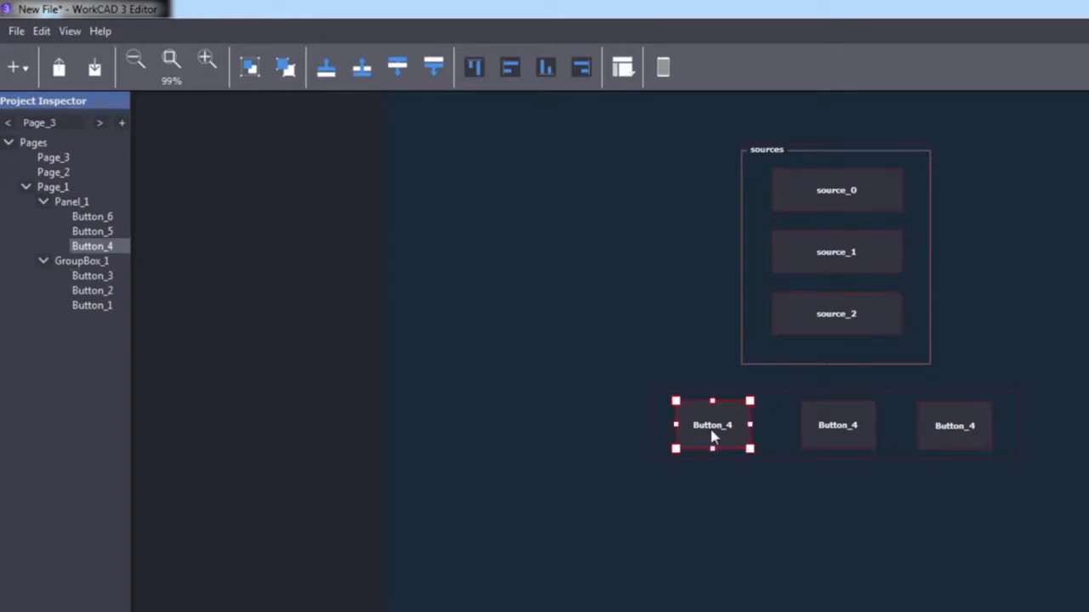
# Label the first zone button 'zona_1' and copy that text
pyautogui.write('zona')
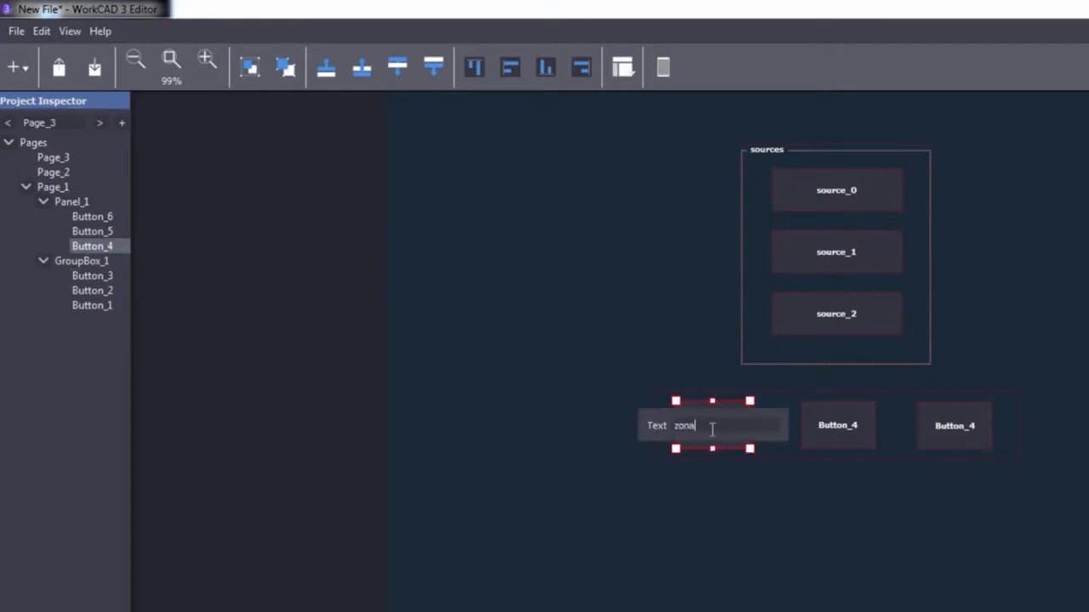
pyautogui.write('_1')
pyautogui.moveTo(706, 432); pyautogui.dragTo(651, 431)
pyautogui.press('Return')
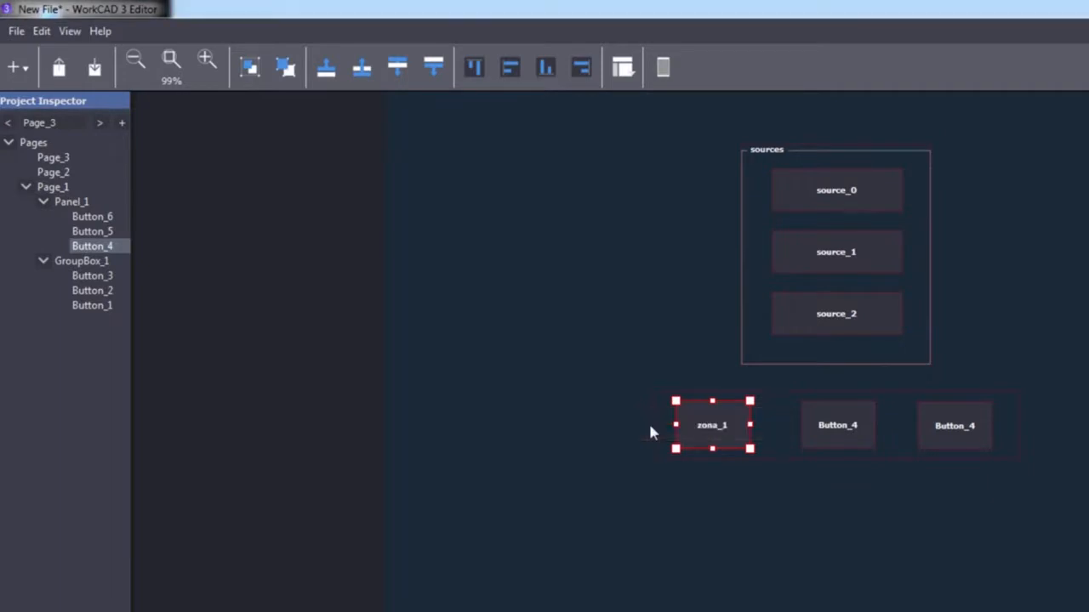
# Label the second and third zone buttons 'zona_2' and 'zona_3' from the pasted text
pyautogui.doubleClick(848, 426)
pyautogui.hotkey('ctrl', 'v')
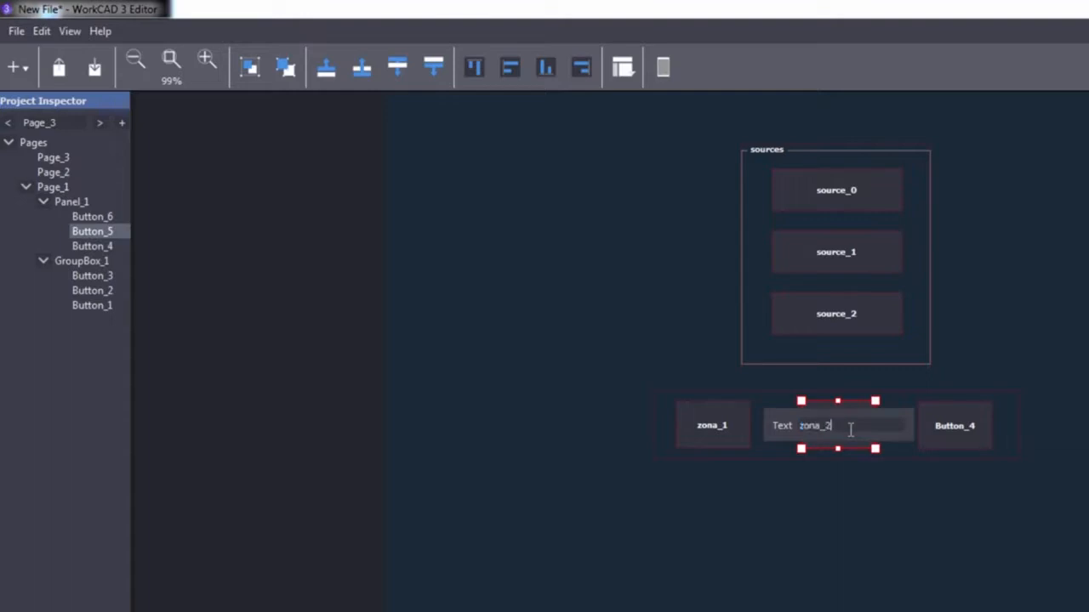
pyautogui.press('Return')
pyautogui.click(953, 427)
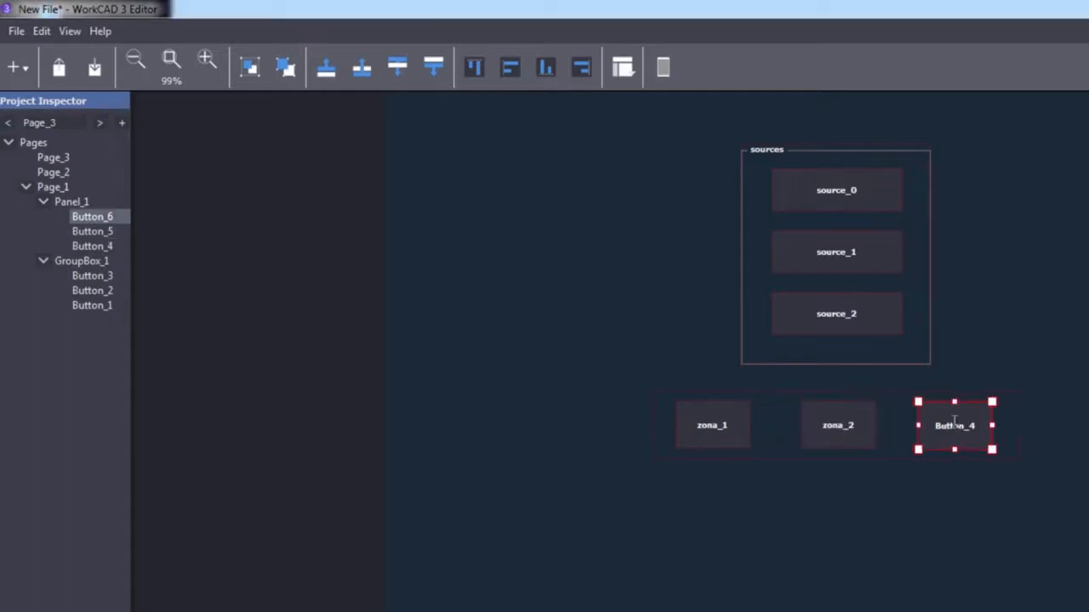
pyautogui.click(955, 425)
pyautogui.hotkey('ctrl', 'v')
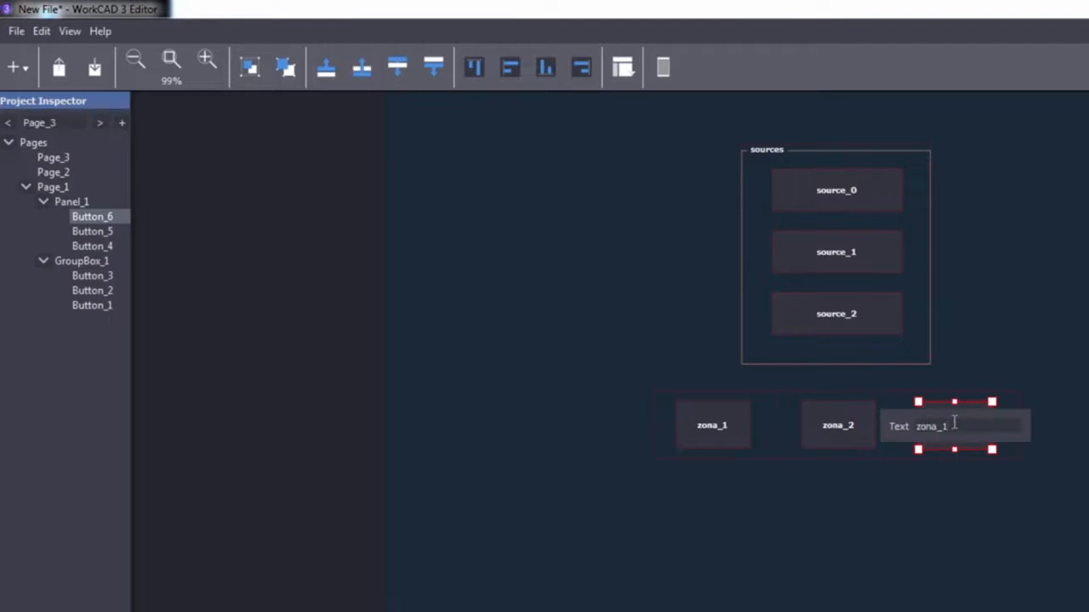
pyautogui.press('Return')
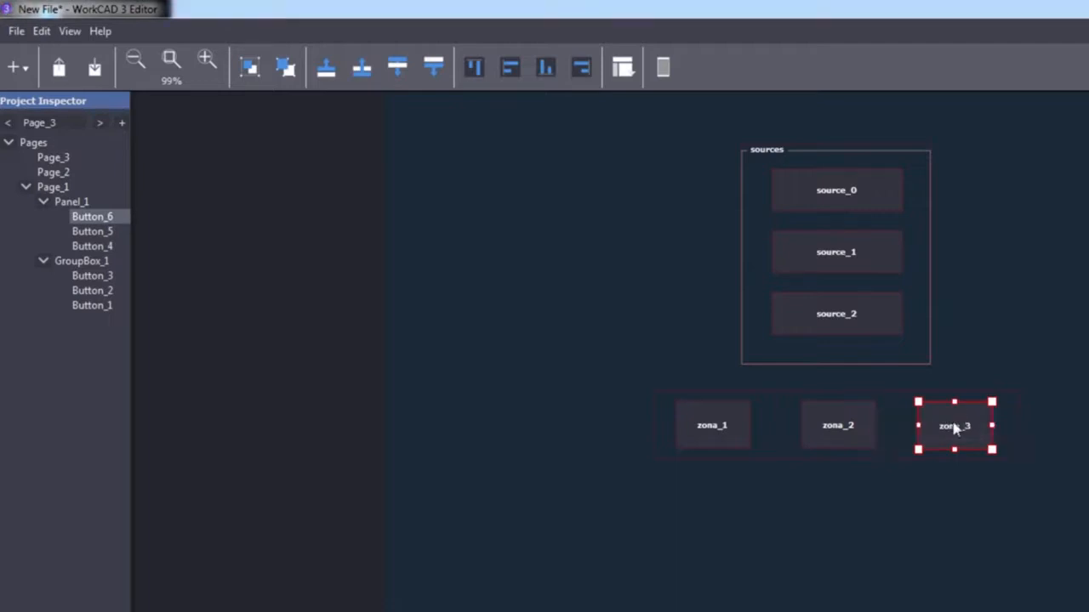
pyautogui.click(918, 490)
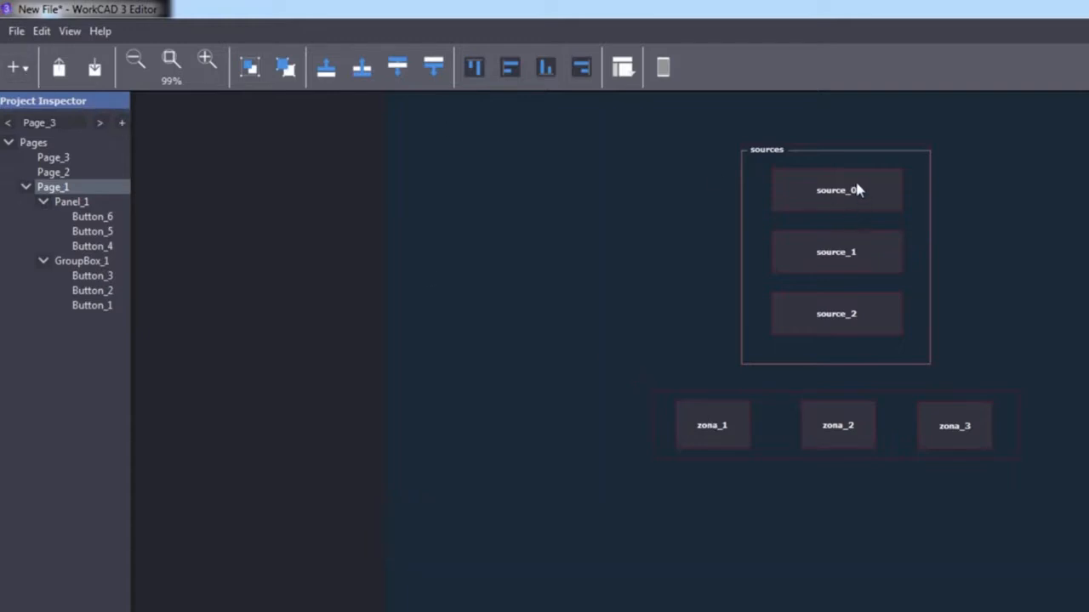
# Add BLR2Lite devices BLR2Lite_1 to BLR2Lite_3 from Devices > BlueLine, then enlarge the device list
pyautogui.click(14, 67)
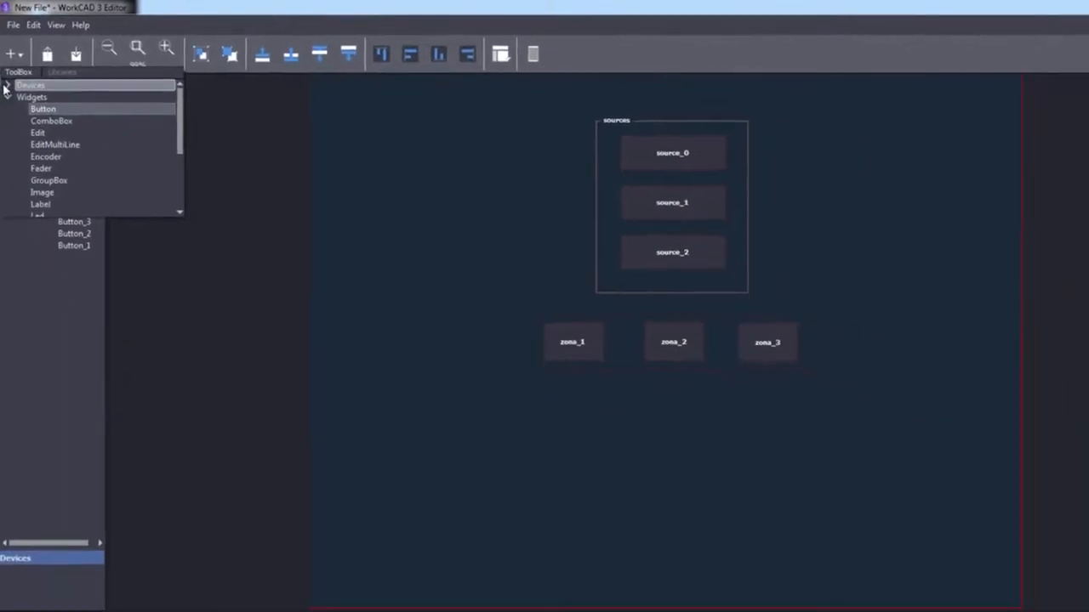
pyautogui.click(8, 86)
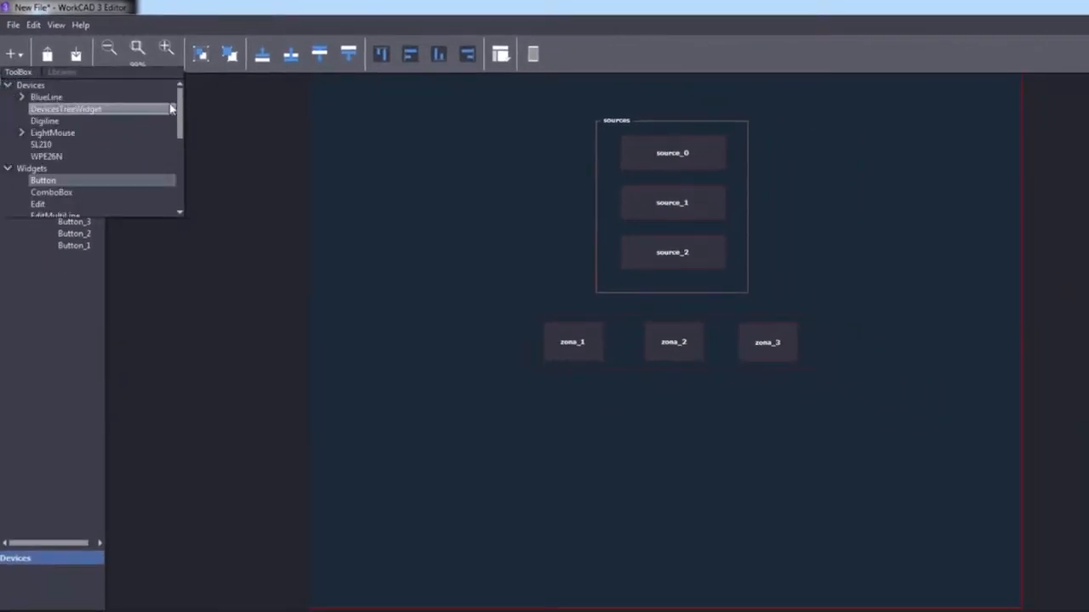
pyautogui.click(21, 97)
pyautogui.moveTo(182, 114); pyautogui.dragTo(180, 119)
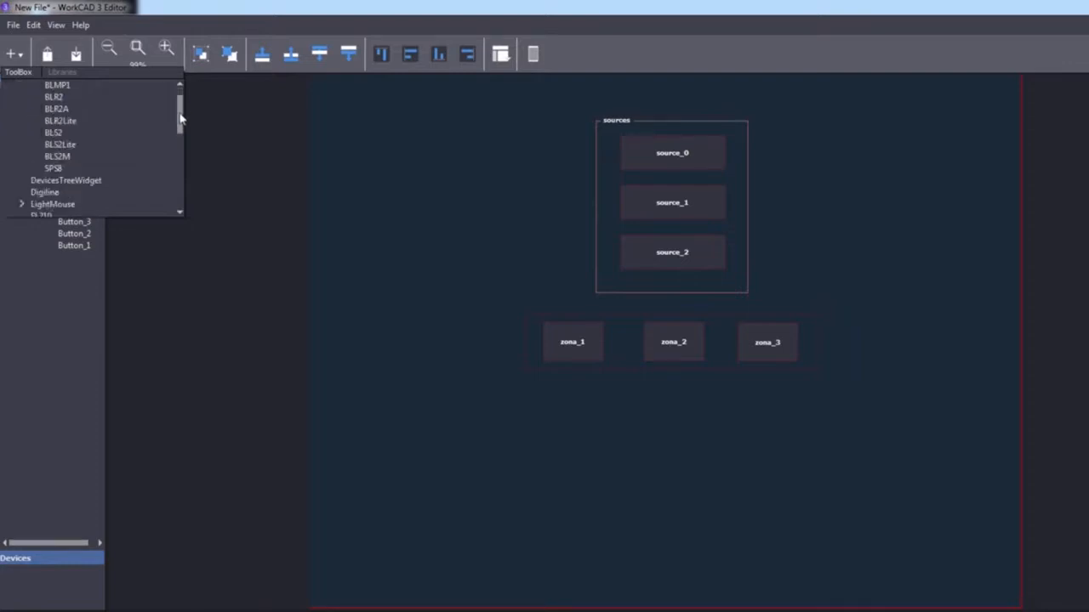
pyautogui.moveTo(73, 122); pyautogui.dragTo(407, 269)
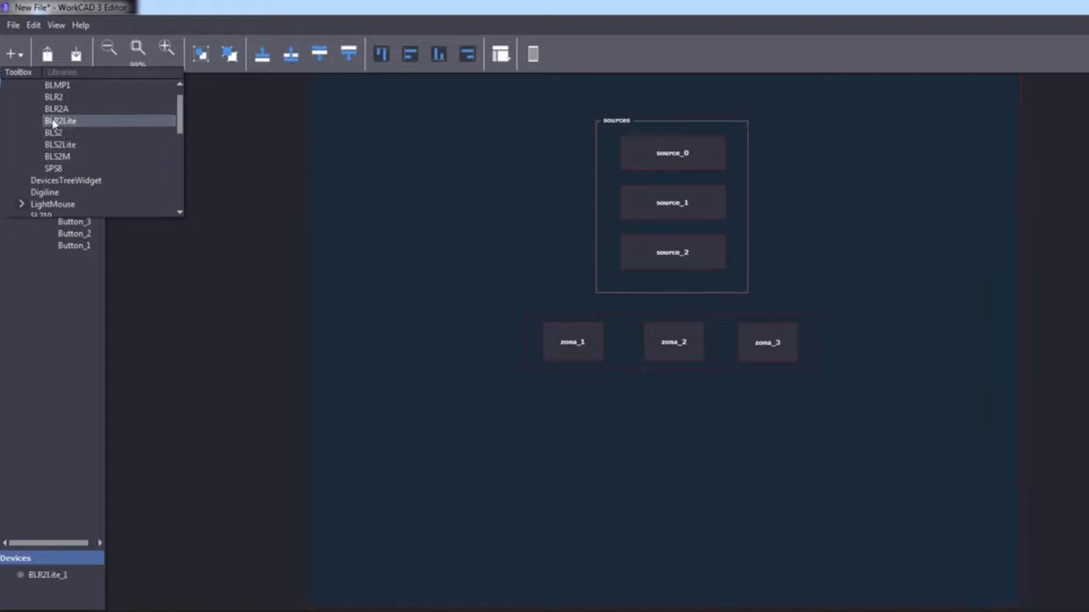
pyautogui.moveTo(70, 122); pyautogui.dragTo(413, 244)
pyautogui.click(59, 557)
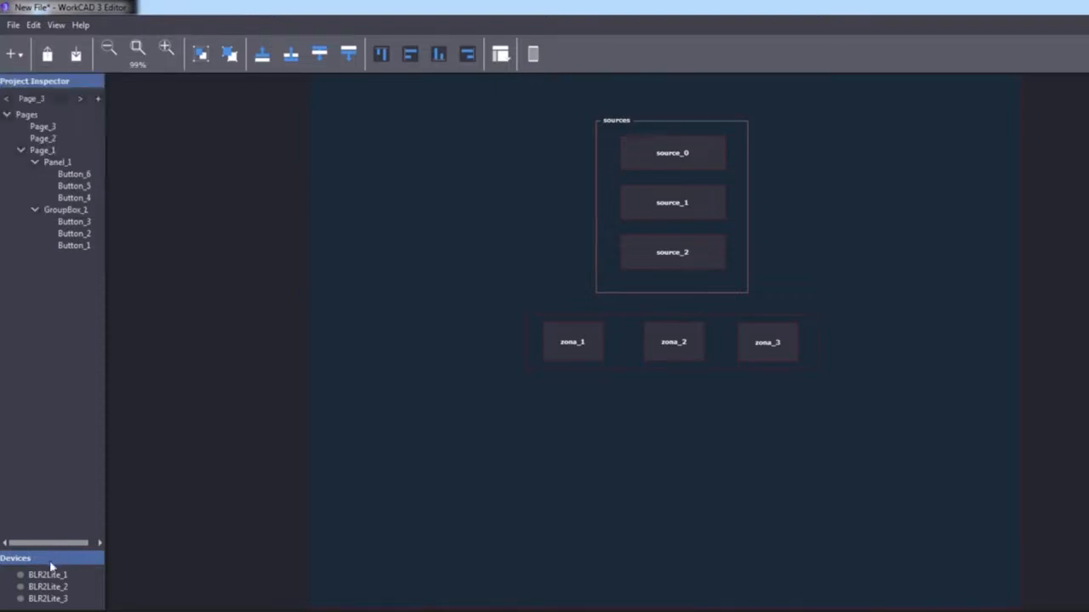
pyautogui.moveTo(55, 547); pyautogui.dragTo(60, 450)
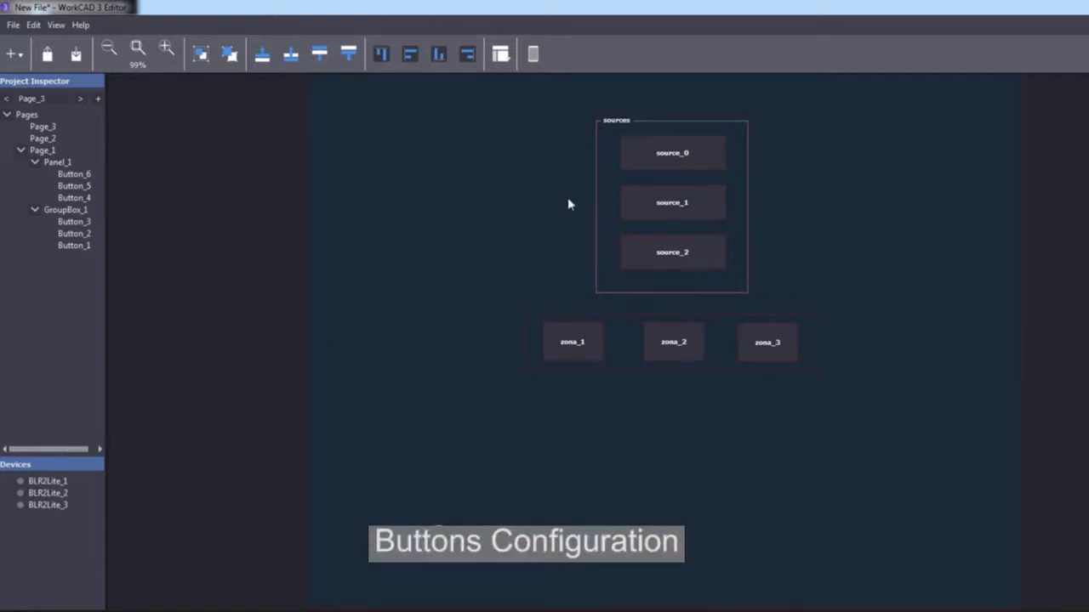
# Make source_0, source_1 and source_2 Toggle buttons with Exclusive behaviour instead of Push
pyautogui.click(666, 164)
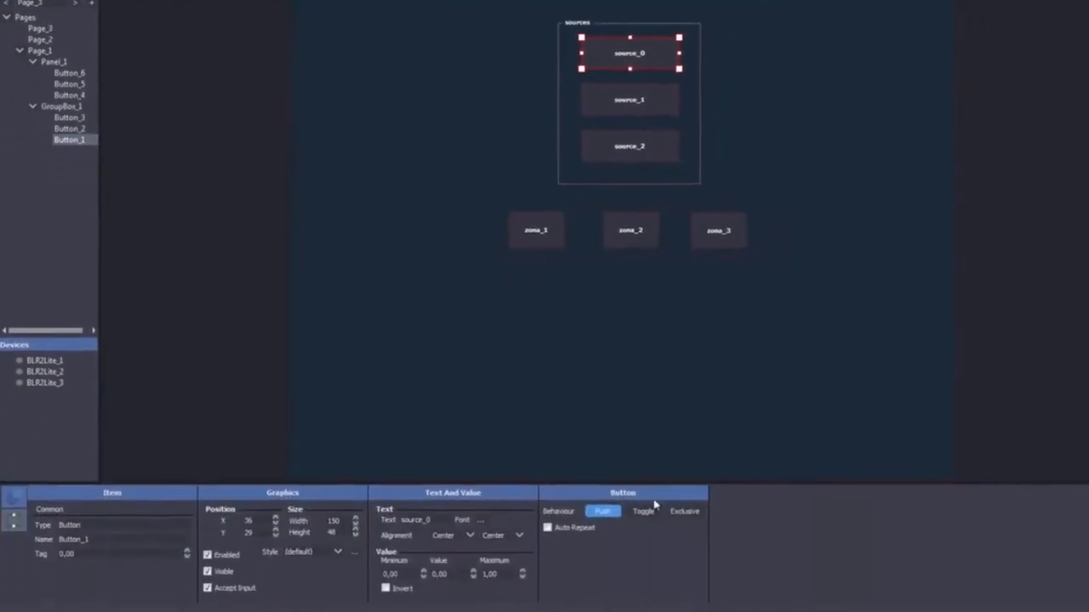
pyautogui.click(643, 510)
pyautogui.click(685, 511)
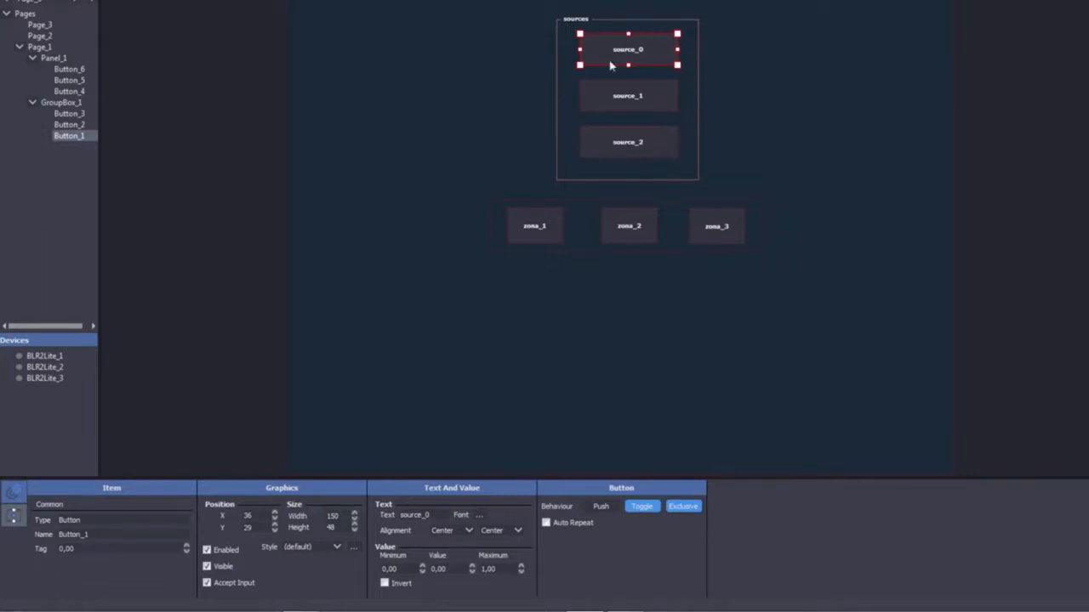
pyautogui.click(615, 97)
pyautogui.click(643, 506)
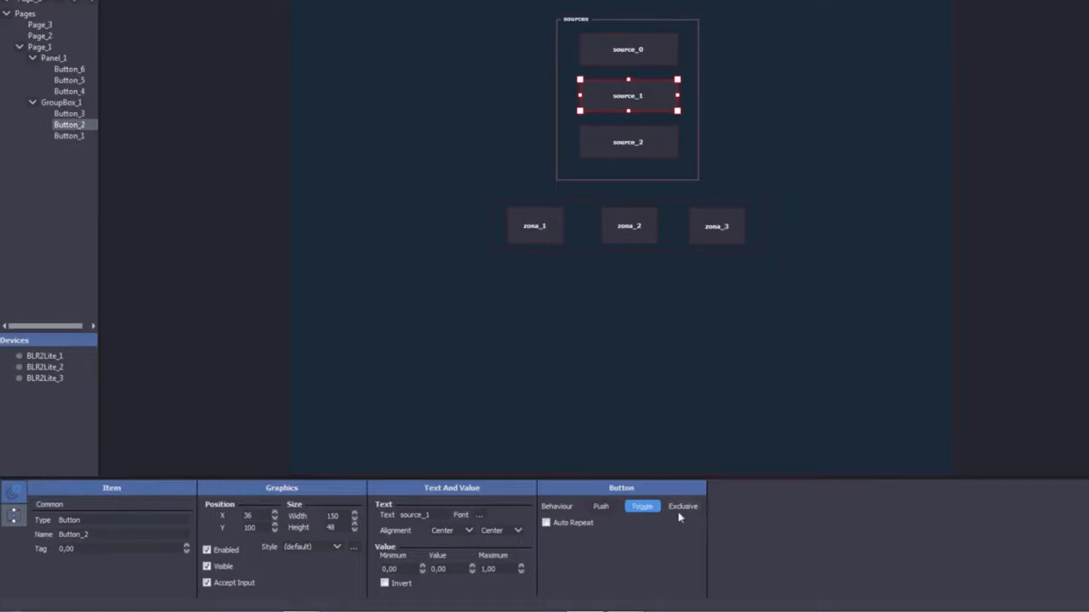
pyautogui.click(631, 145)
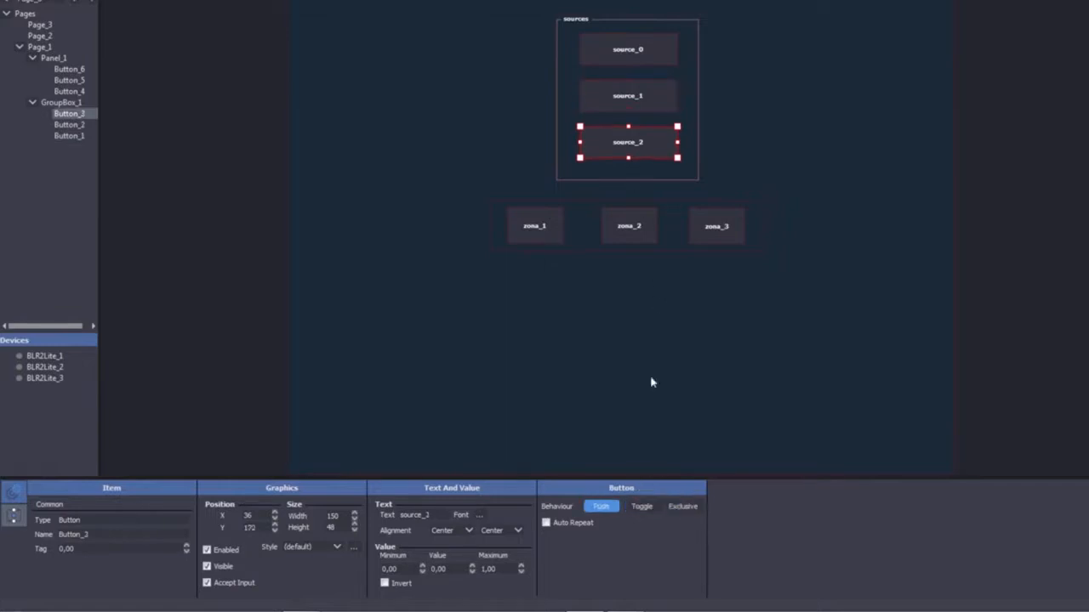
pyautogui.click(643, 508)
pyautogui.click(681, 507)
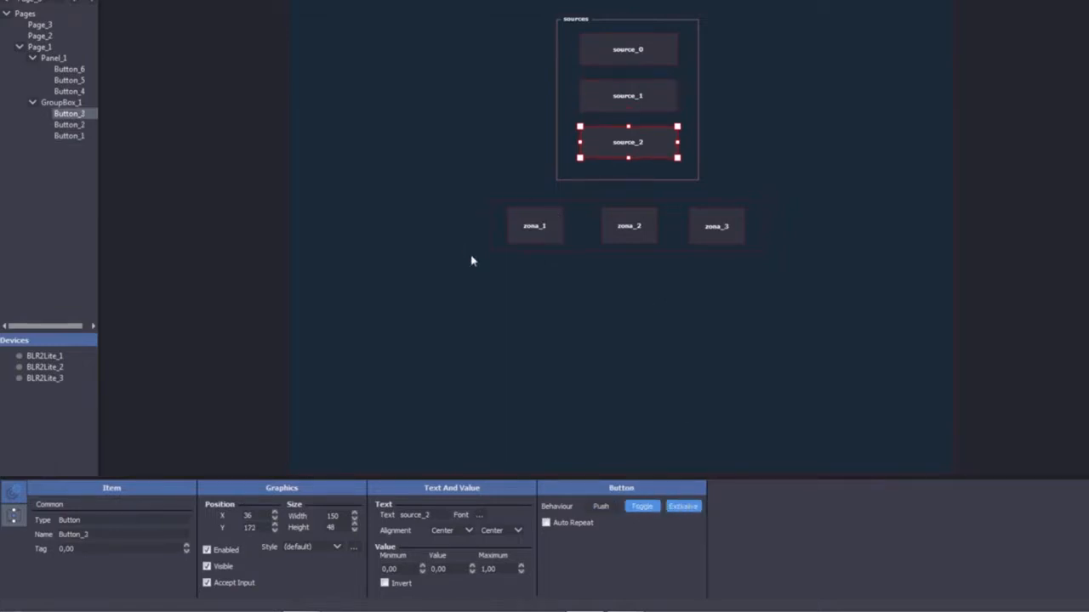
# Go through the zona buttons and set zona_3 to Toggle with Exclusive enabled
pyautogui.click(546, 228)
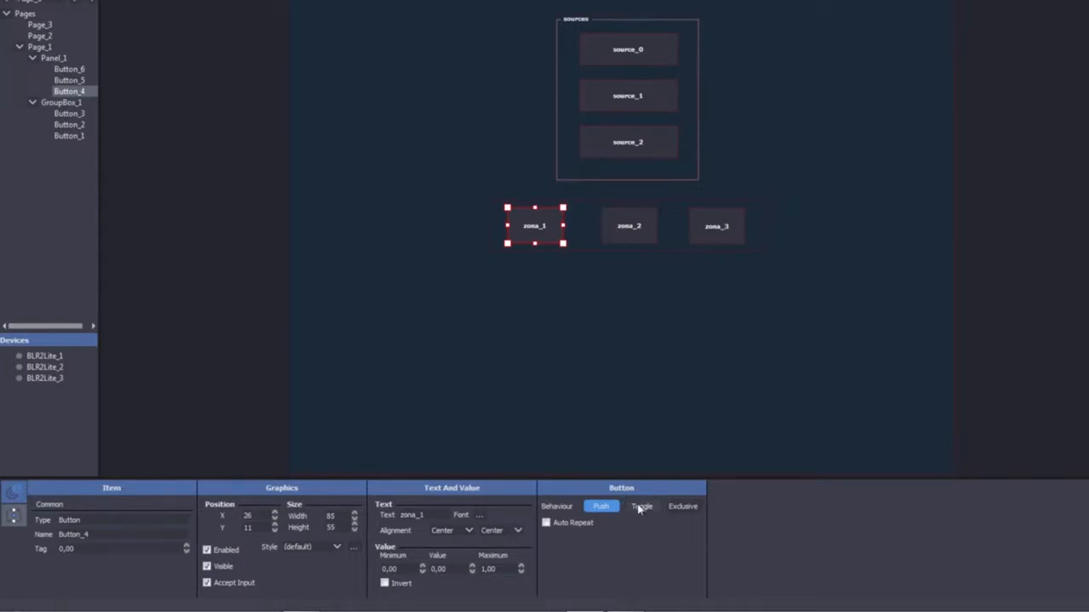
pyautogui.click(629, 227)
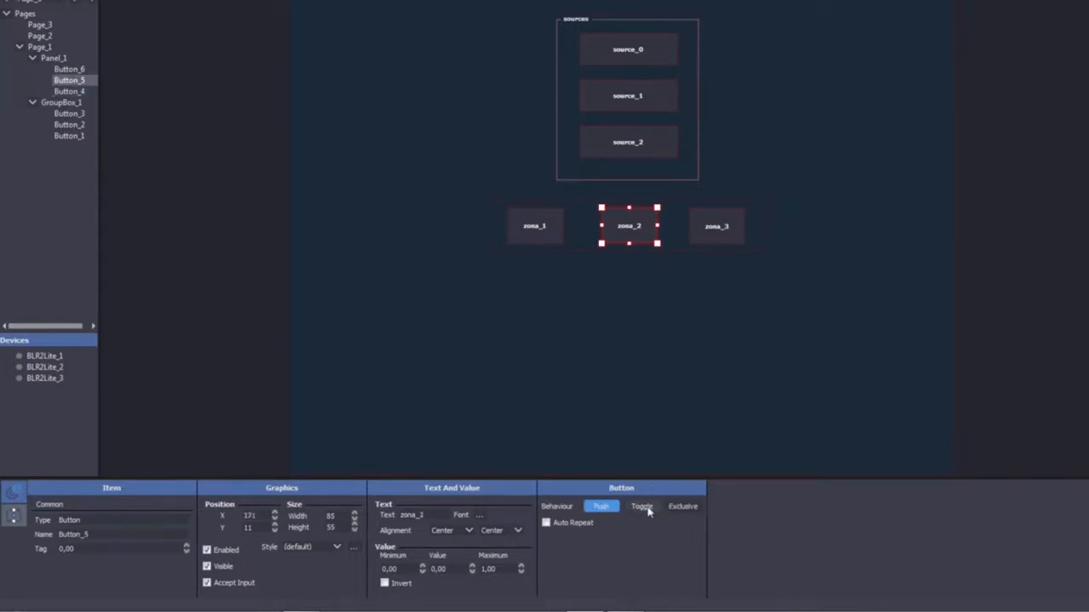
pyautogui.click(715, 239)
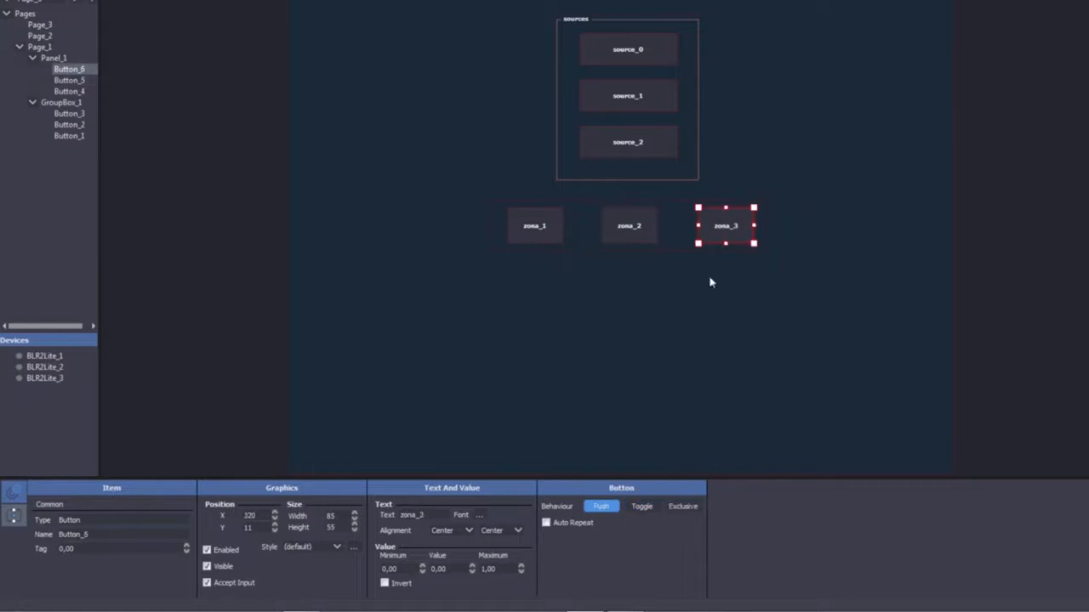
pyautogui.click(645, 507)
pyautogui.click(682, 508)
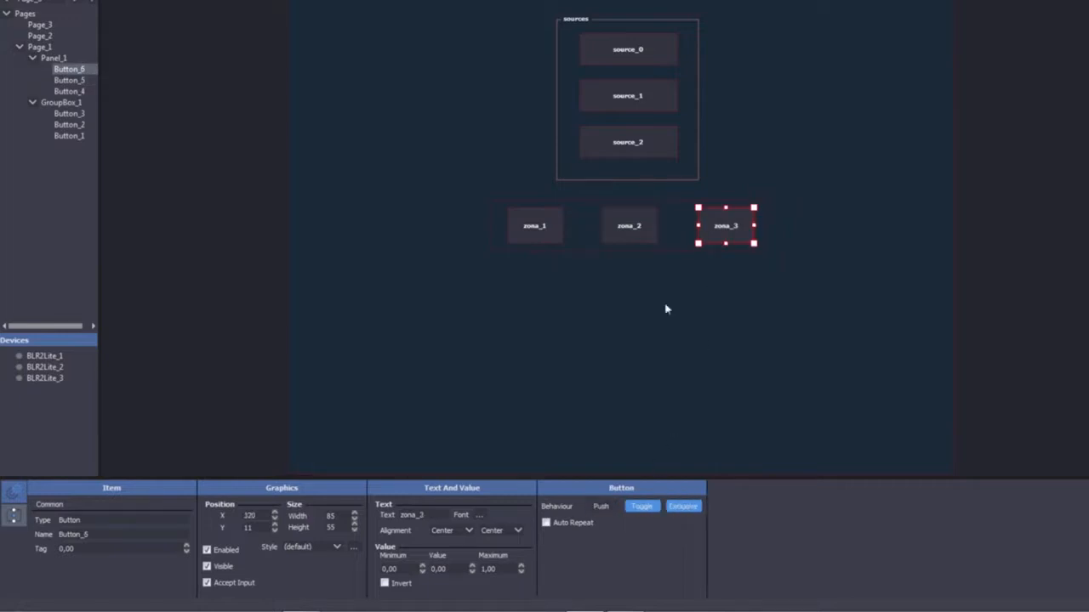
pyautogui.click(646, 49)
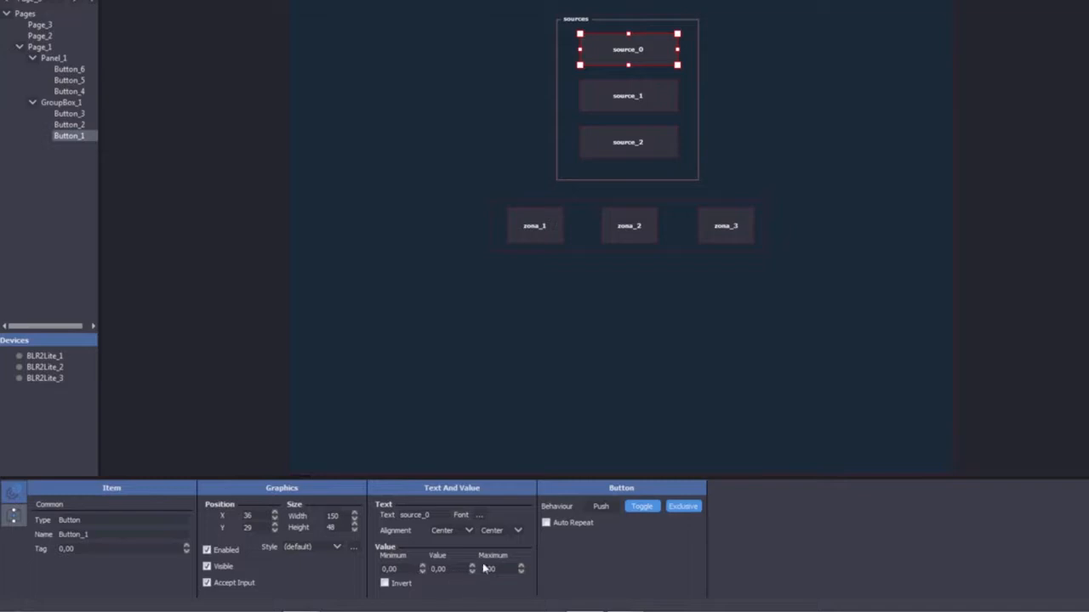
# Set source_0's value range to minimum -1 and maximum 0
pyautogui.moveTo(502, 572); pyautogui.dragTo(473, 573)
pyautogui.write('0')
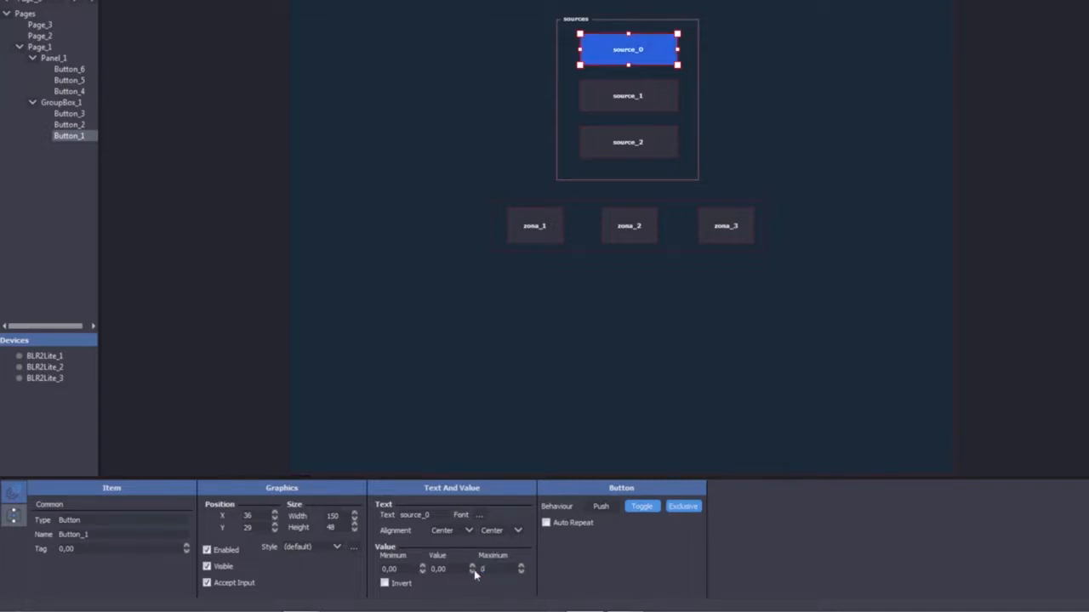
pyautogui.moveTo(401, 569); pyautogui.dragTo(375, 568)
pyautogui.write('-1')
pyautogui.press('Return')
# Raise source_2's maximum value from 1 to 2
pyautogui.click(614, 109)
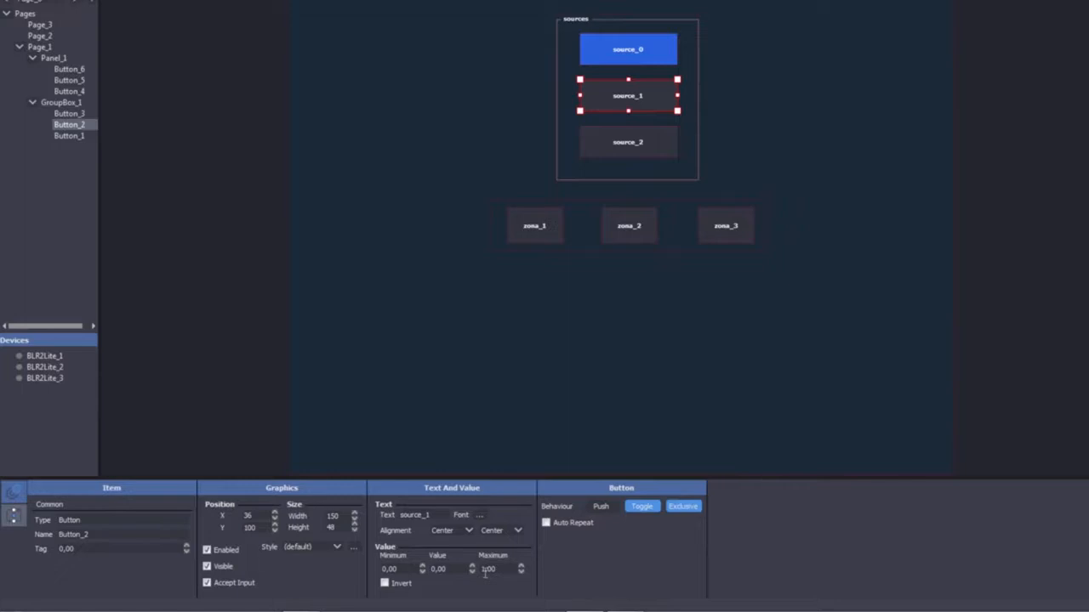
pyautogui.click(643, 152)
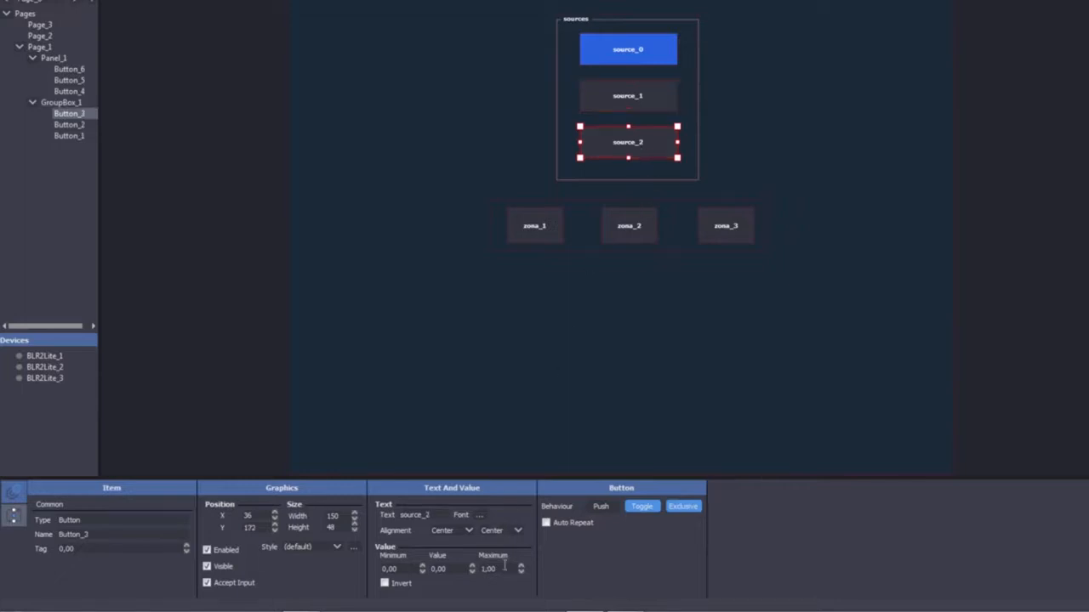
pyautogui.moveTo(504, 568); pyautogui.dragTo(466, 568)
pyautogui.press('Up')
# Check the settings of zona_1, zona_2 and zona_3
pyautogui.click(557, 220)
pyautogui.click(620, 222)
pyautogui.click(724, 224)
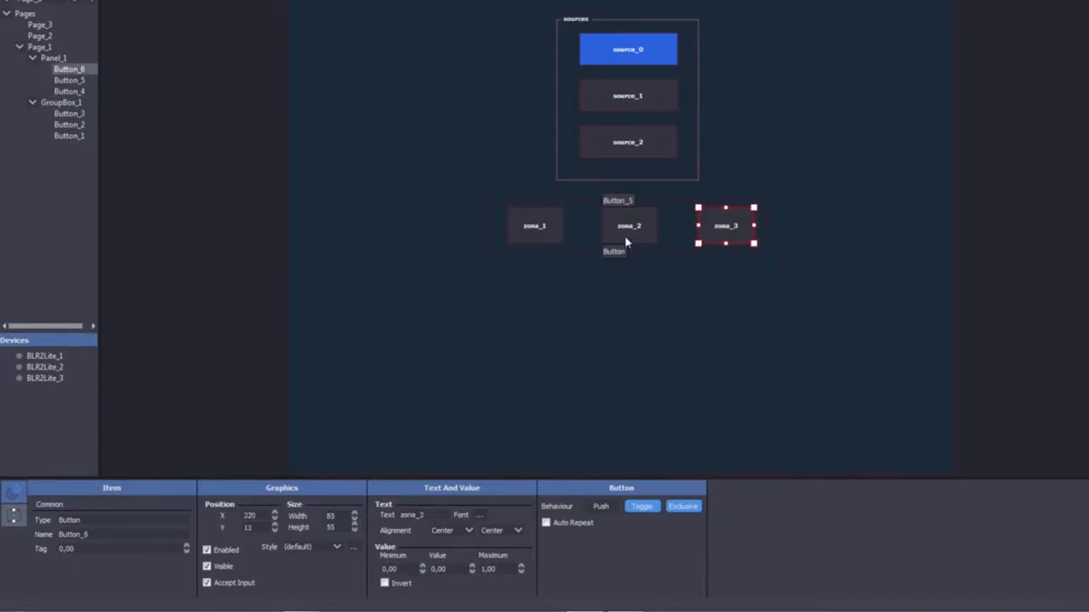
pyautogui.click(645, 101)
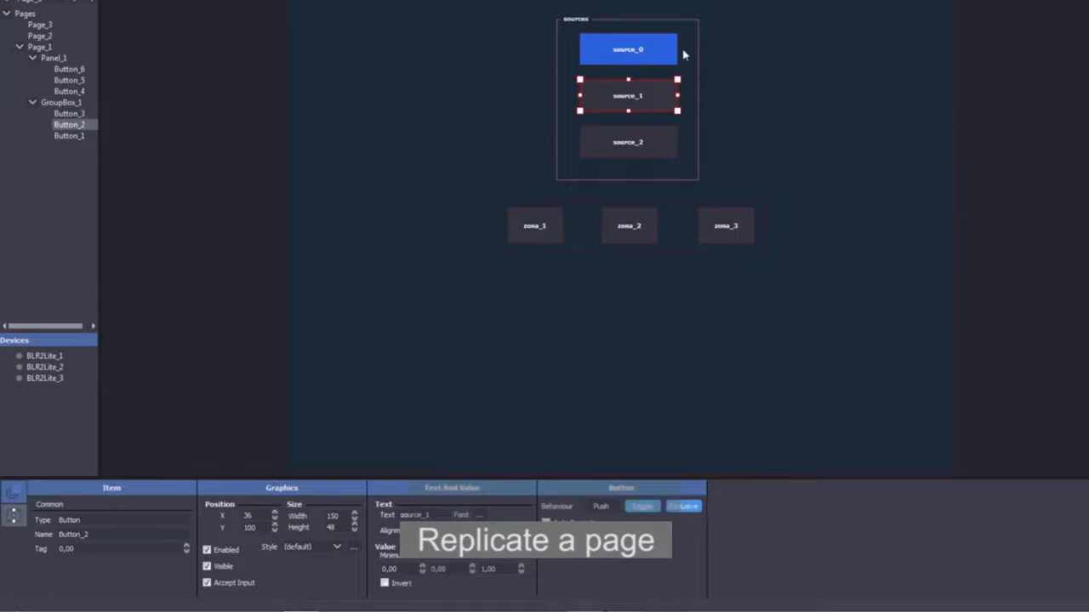
# Select Panel_1 together with GroupBox_1 in the Project Inspector for copying
pyautogui.click(522, 79)
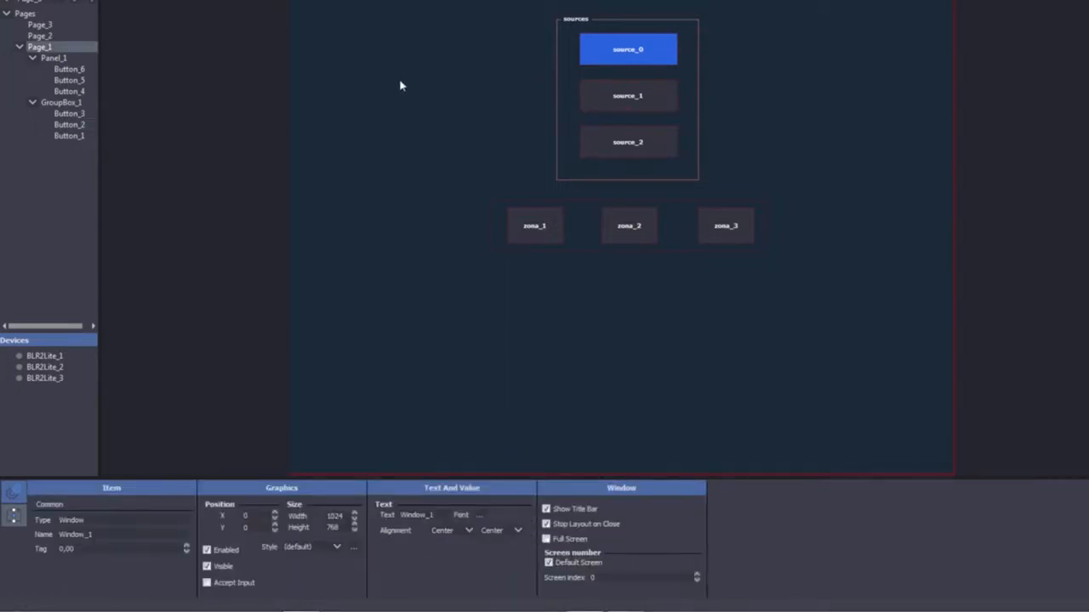
pyautogui.click(84, 59)
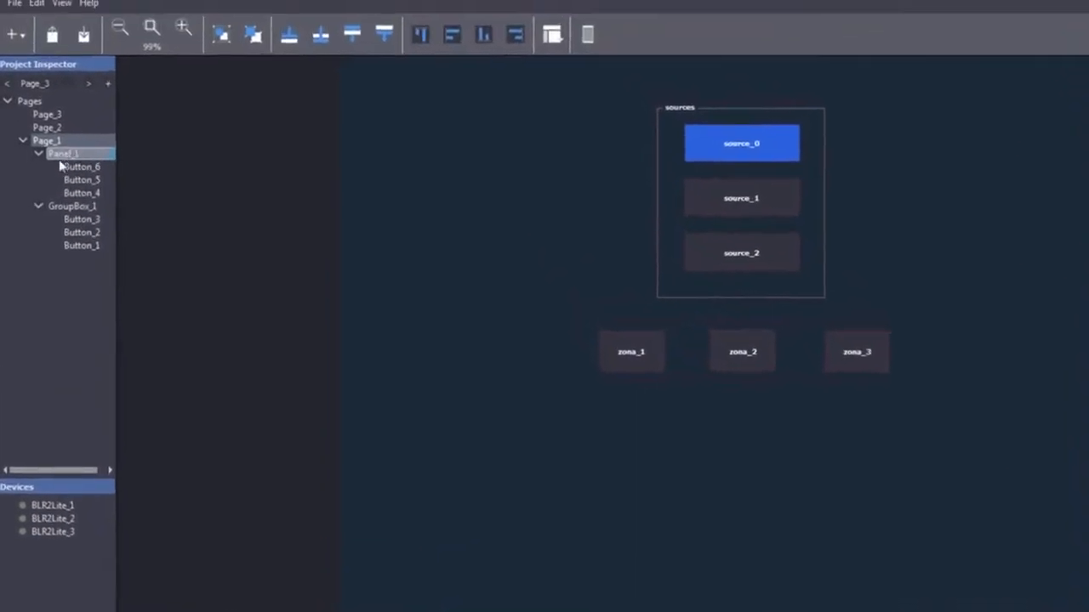
pyautogui.click(69, 126)
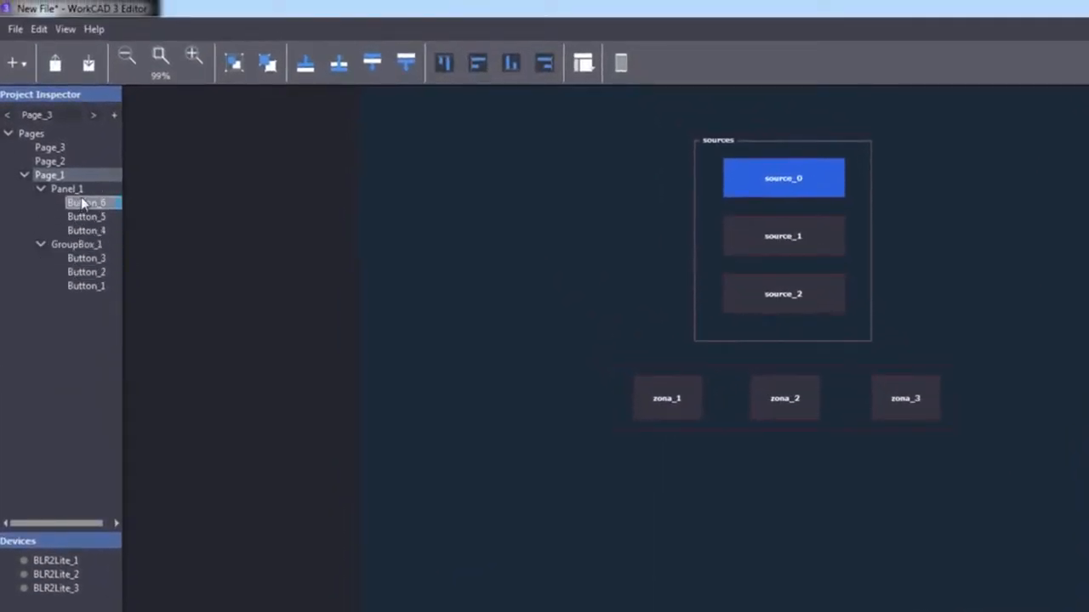
pyautogui.click(65, 192)
pyautogui.keyDown('ctrl'); pyautogui.click(72, 246); pyautogui.keyUp('ctrl')
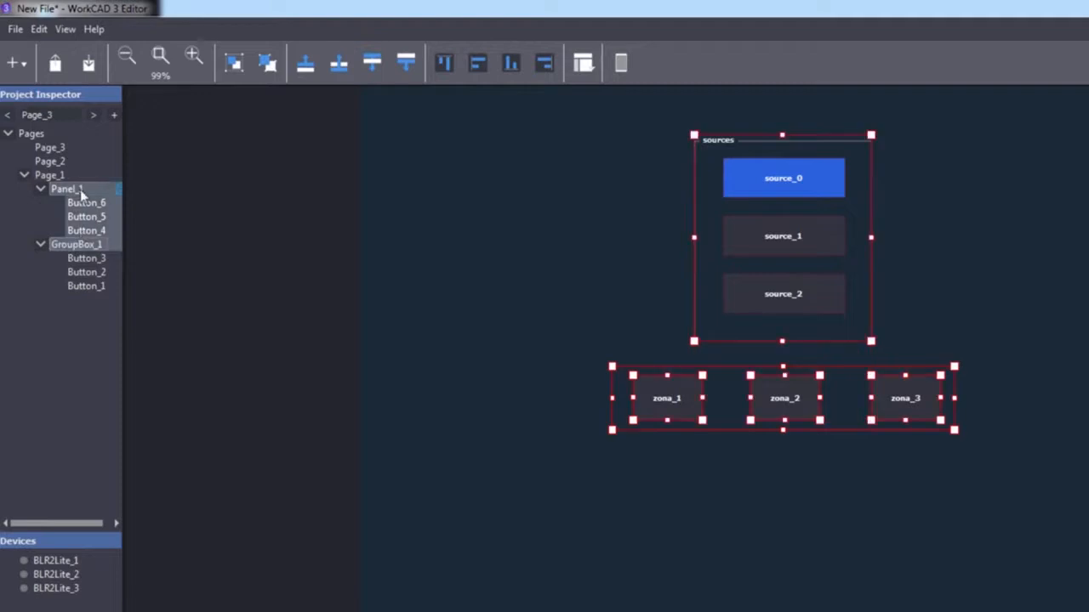
pyautogui.click(41, 298)
pyautogui.click(66, 192)
pyautogui.keyDown('ctrl'); pyautogui.click(66, 245); pyautogui.keyUp('ctrl')
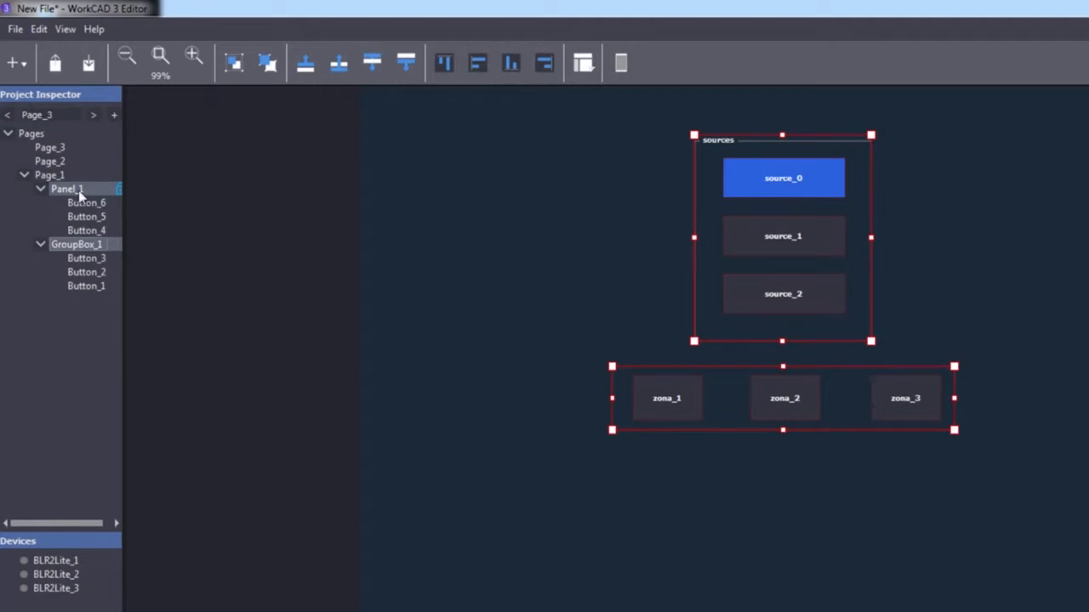
# Paste the copied zone panel and sources group onto Page_2 and Page_3, then return to Page_1
pyautogui.click(65, 165)
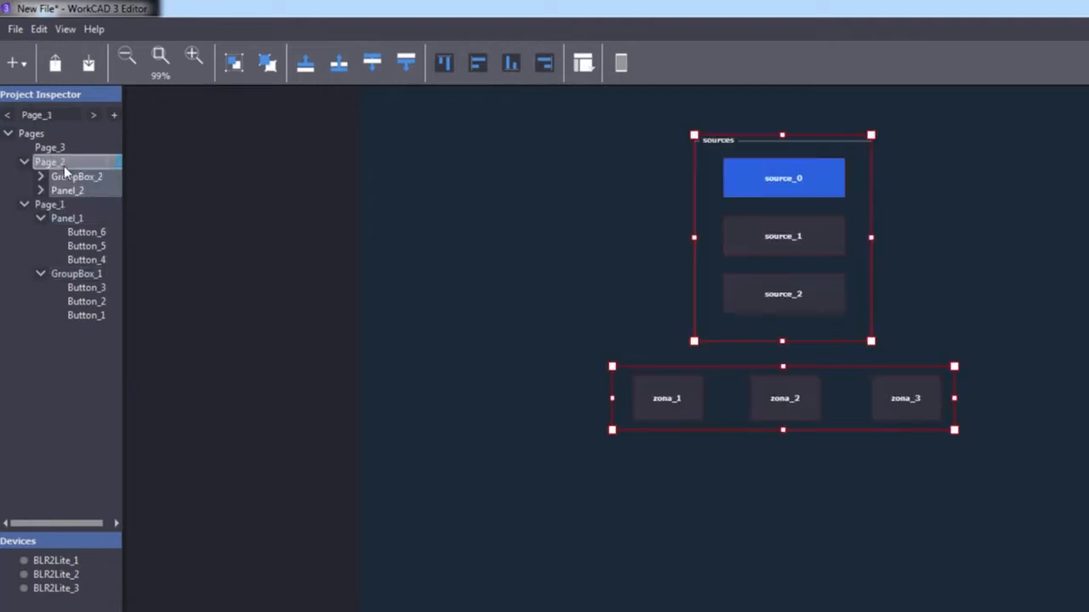
pyautogui.click(63, 149)
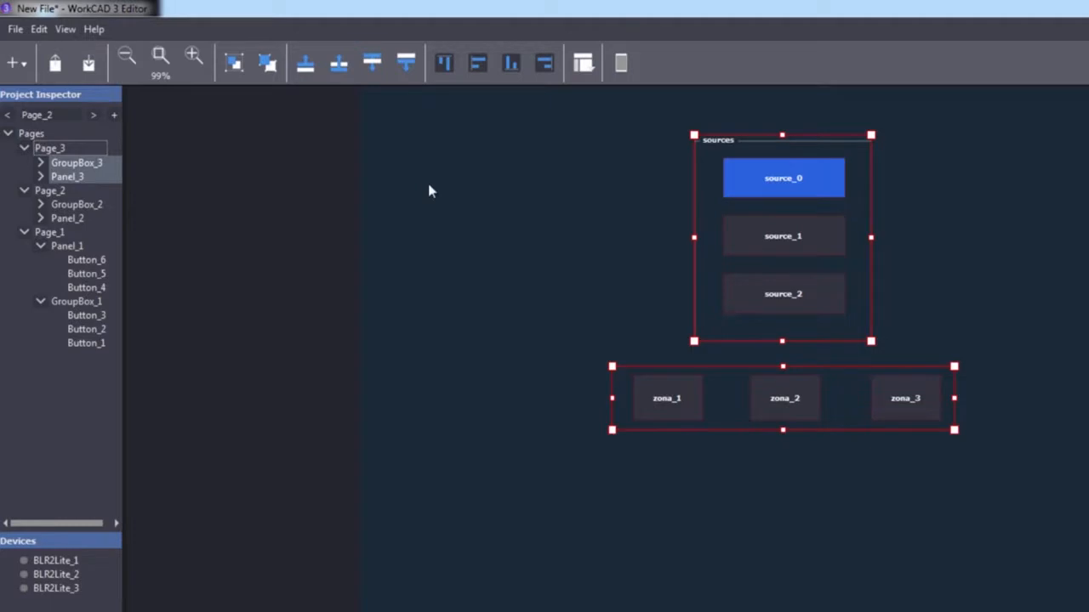
pyautogui.click(51, 233)
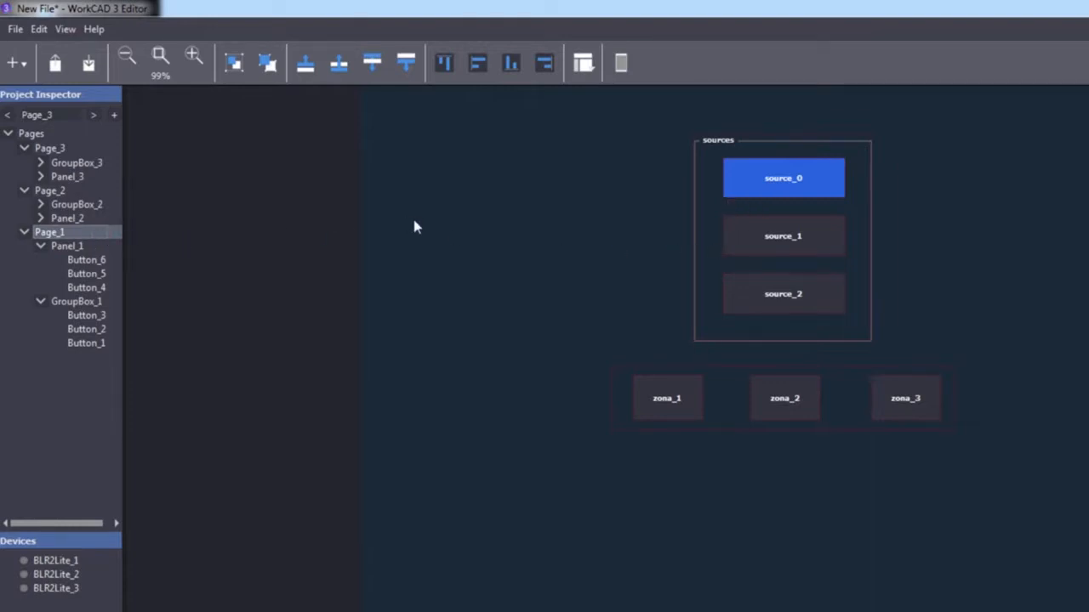
pyautogui.click(44, 561)
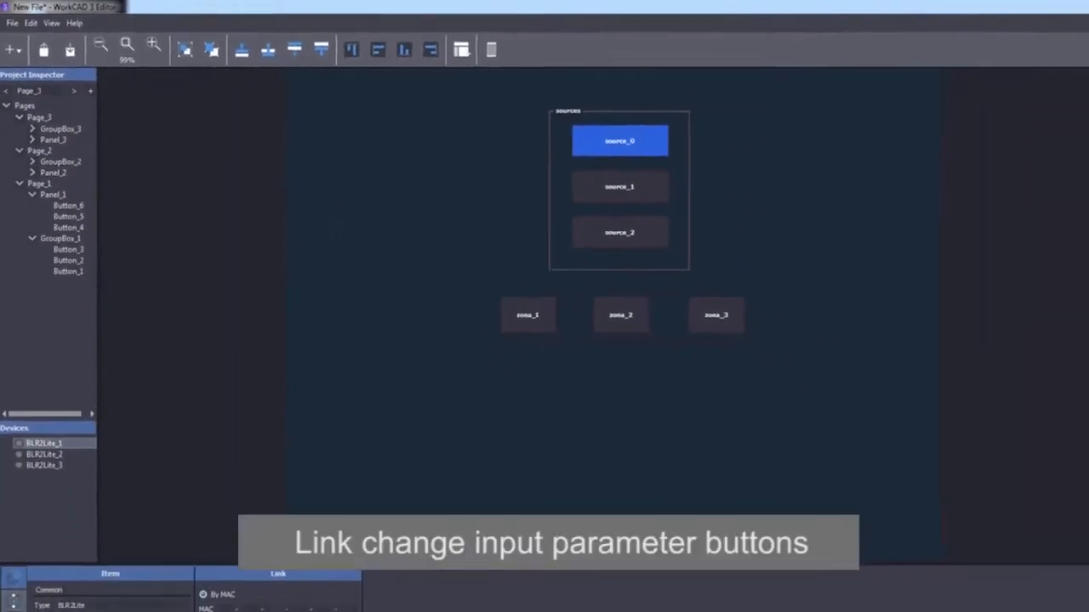
pyautogui.moveTo(1013, 114); pyautogui.dragTo(948, 124)
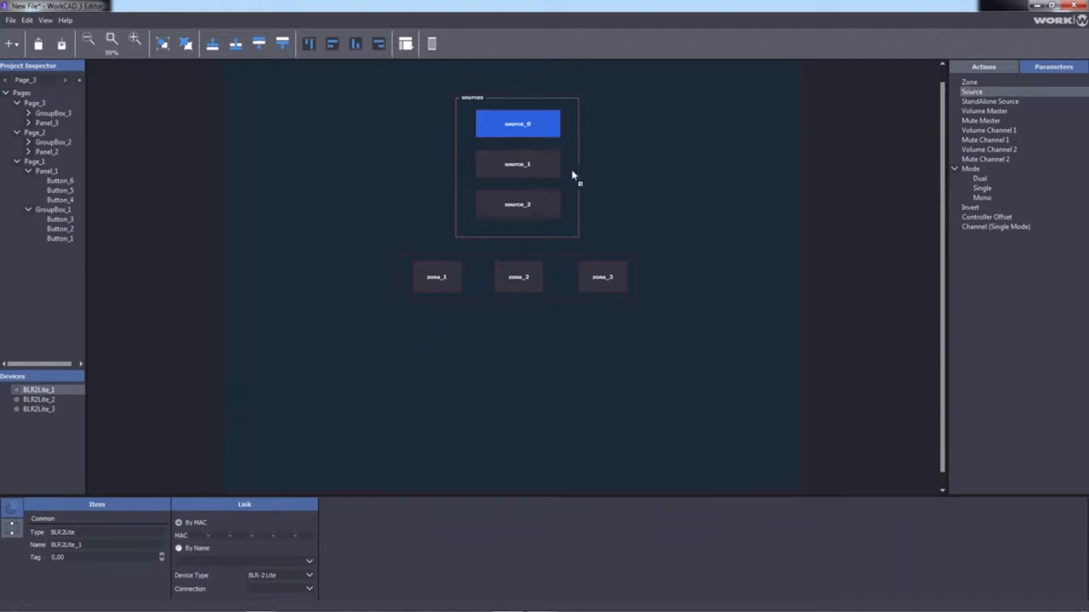
pyautogui.click(518, 128)
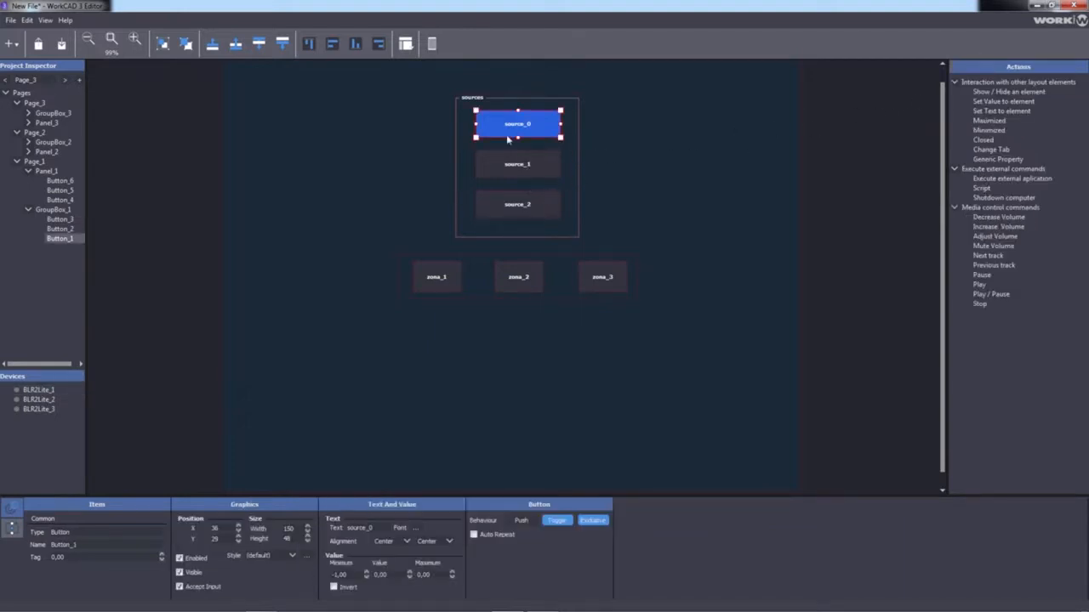
pyautogui.click(13, 533)
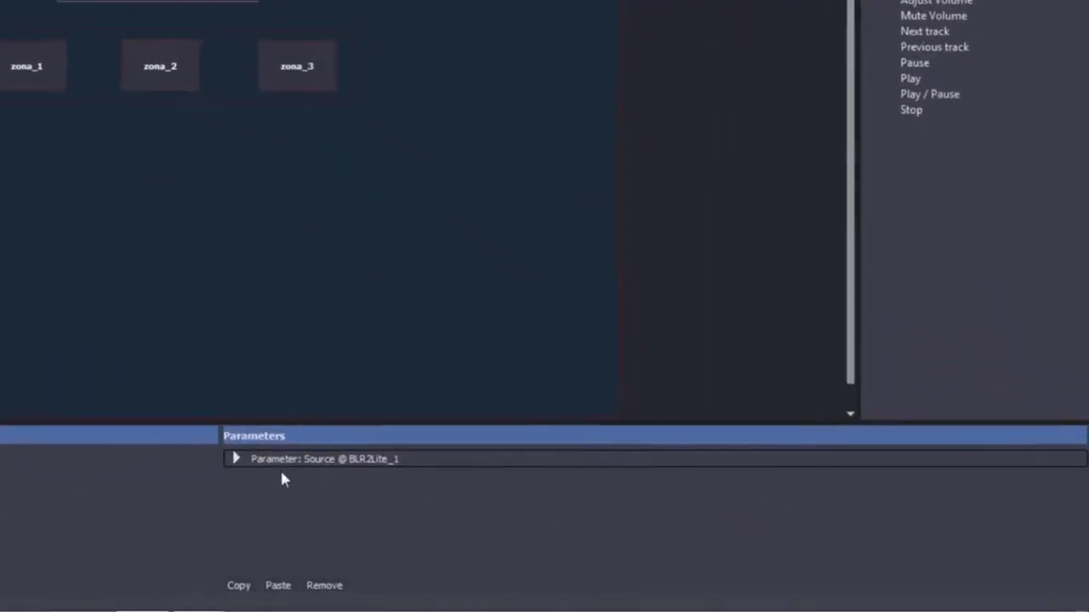
pyautogui.click(459, 499)
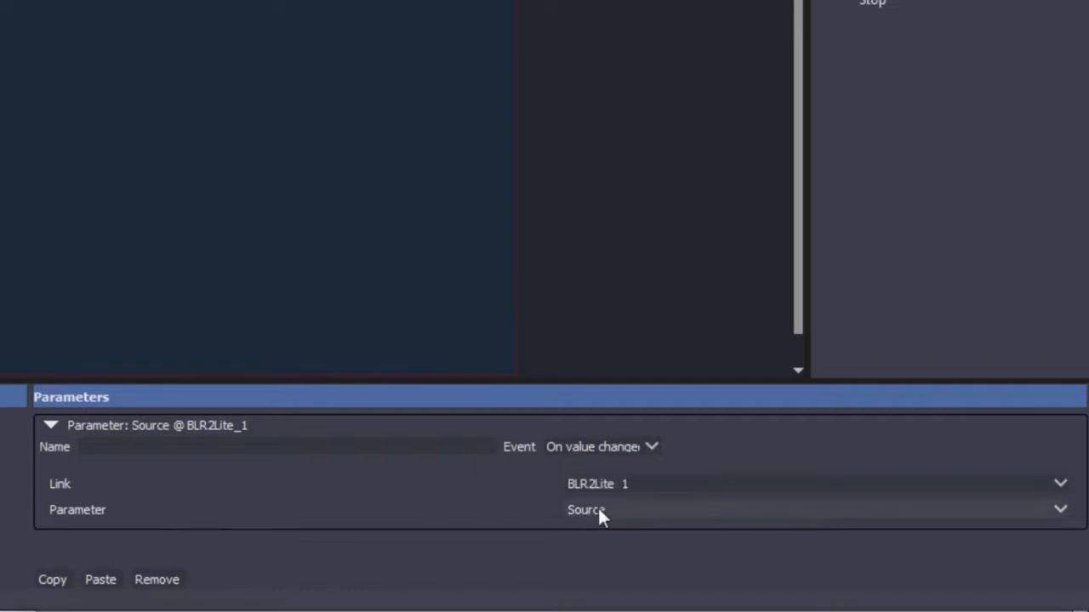
pyautogui.click(51, 425)
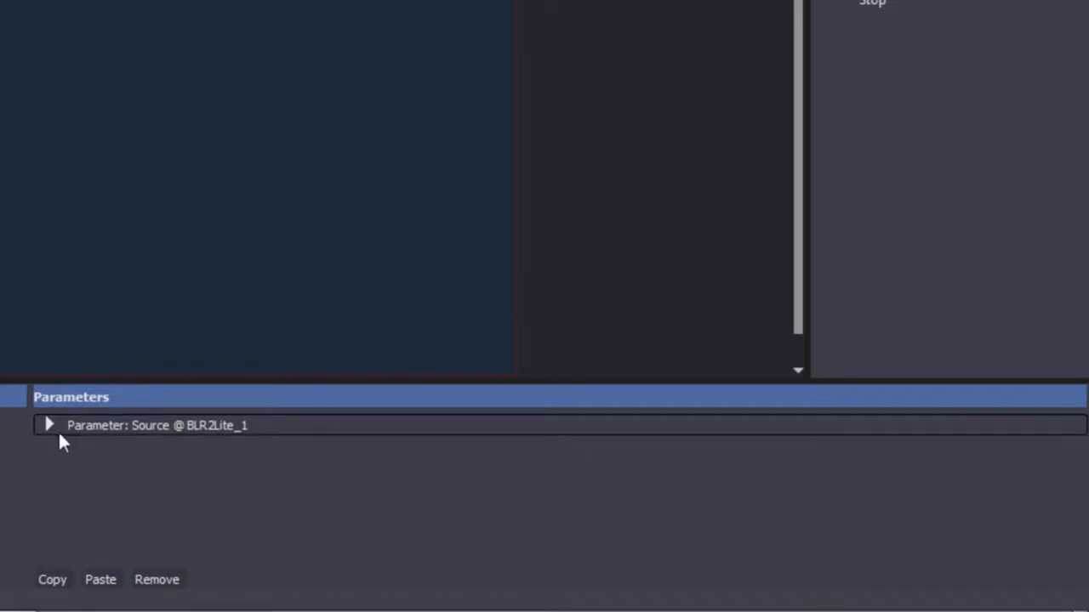
pyautogui.click(51, 425)
pyautogui.click(49, 425)
pyautogui.click(44, 422)
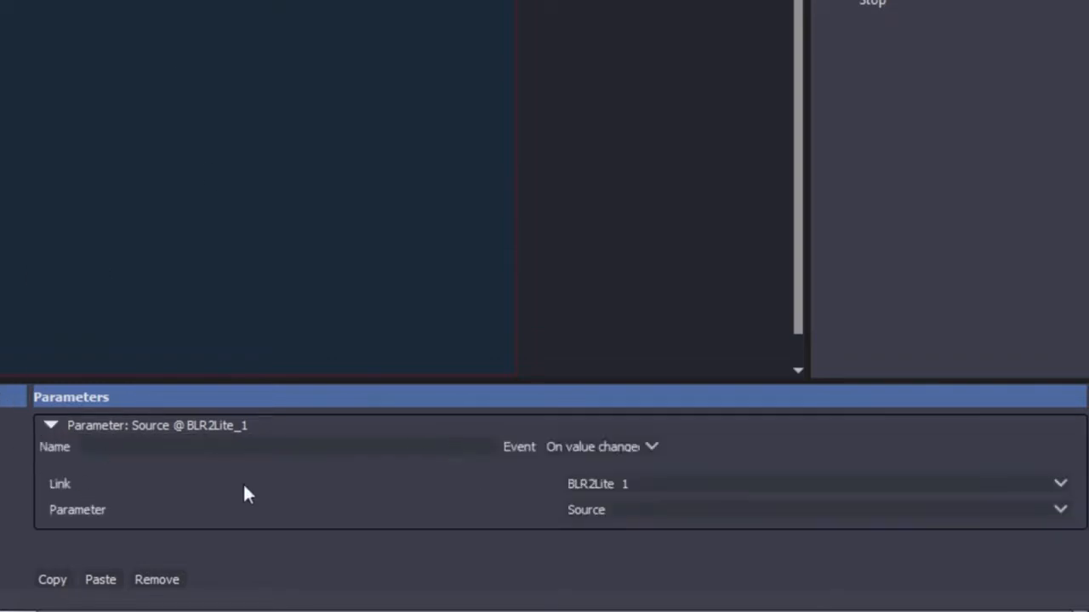
pyautogui.click(365, 240)
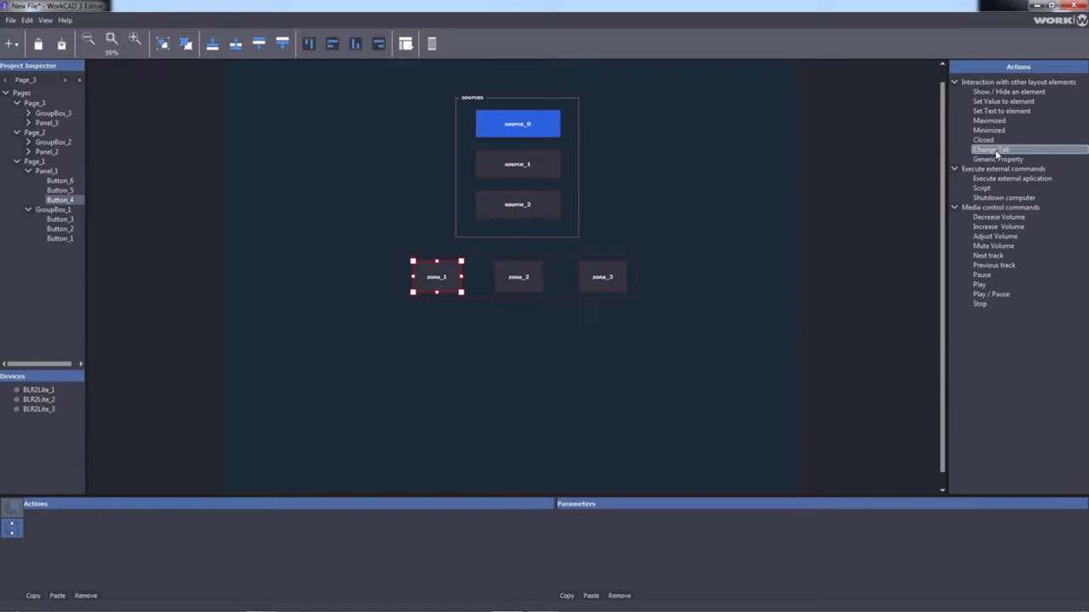
# Add Change Tab actions to the zona buttons and set zona_1 to switch Pages to Page_1
pyautogui.moveTo(992, 153); pyautogui.dragTo(441, 274)
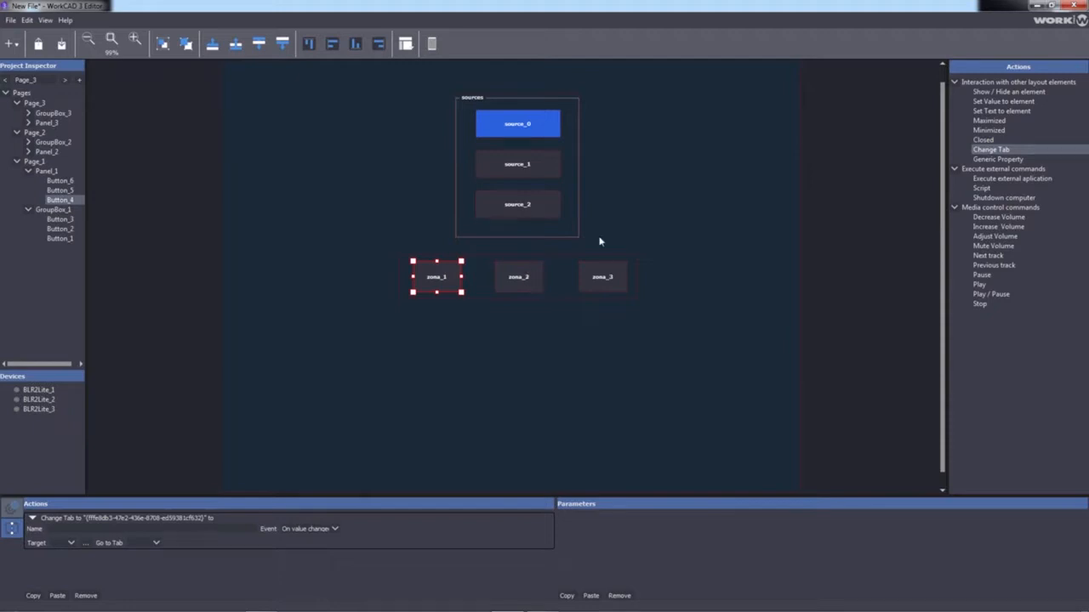
pyautogui.moveTo(993, 153); pyautogui.dragTo(602, 275)
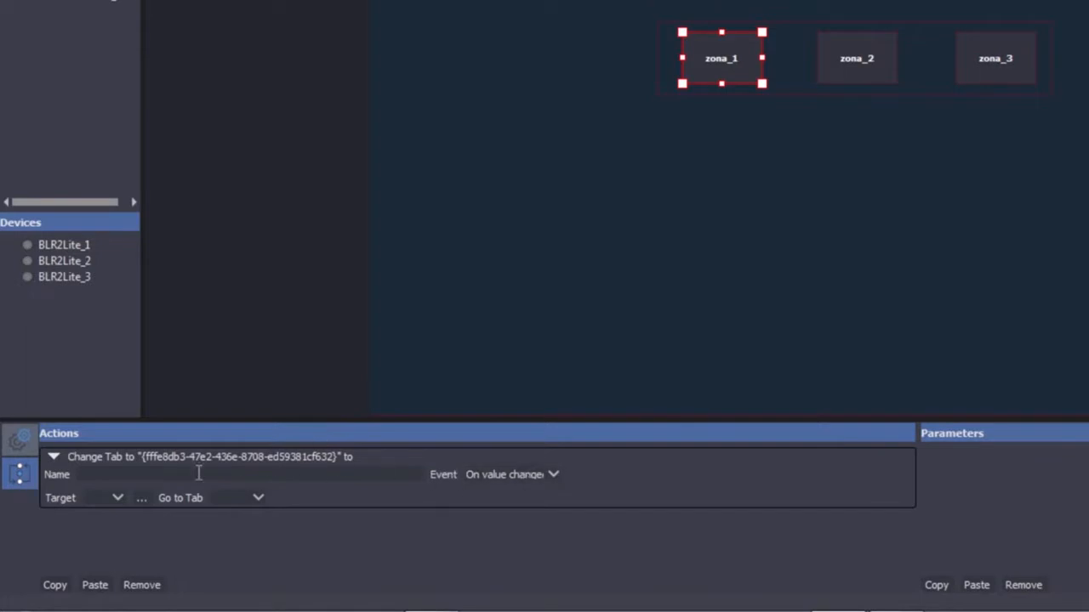
pyautogui.click(100, 512)
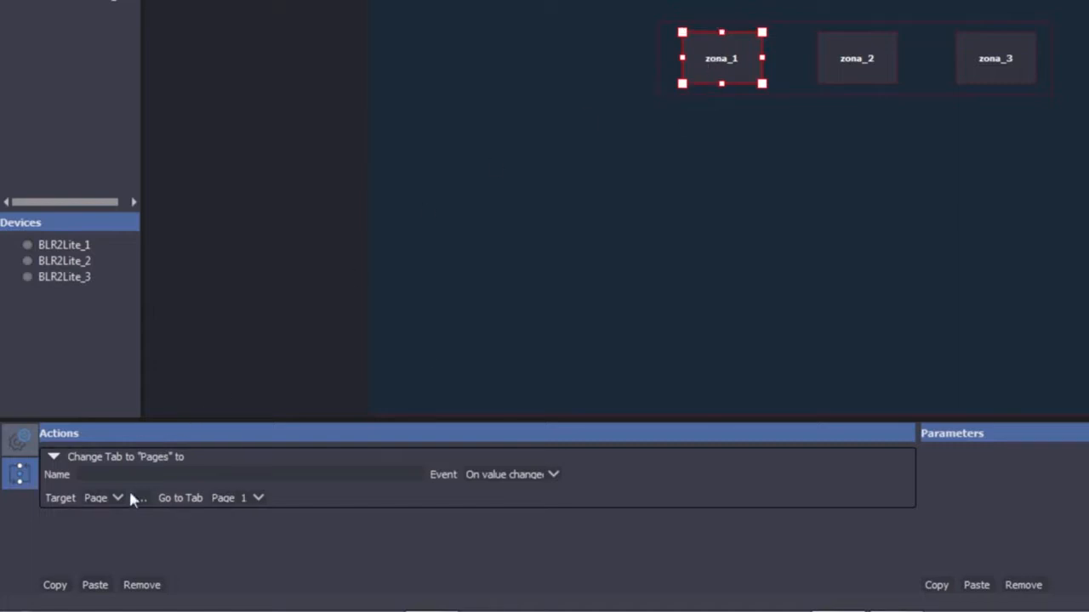
pyautogui.click(226, 498)
pyautogui.click(228, 523)
pyautogui.click(235, 510)
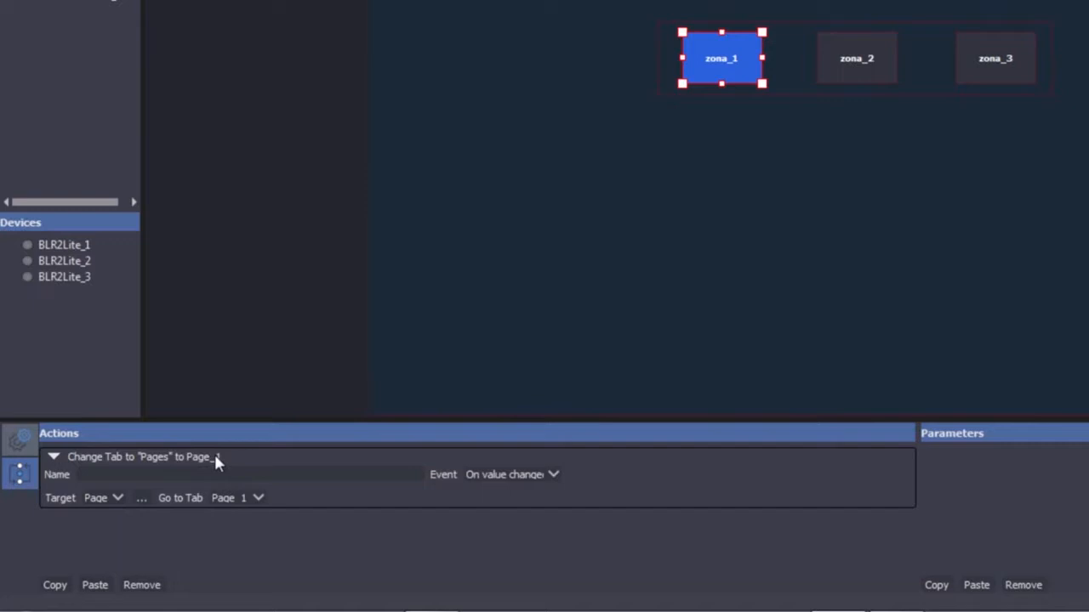
# Set zona_2's Change Tab action to target Pages and go to Page_2
pyautogui.click(836, 74)
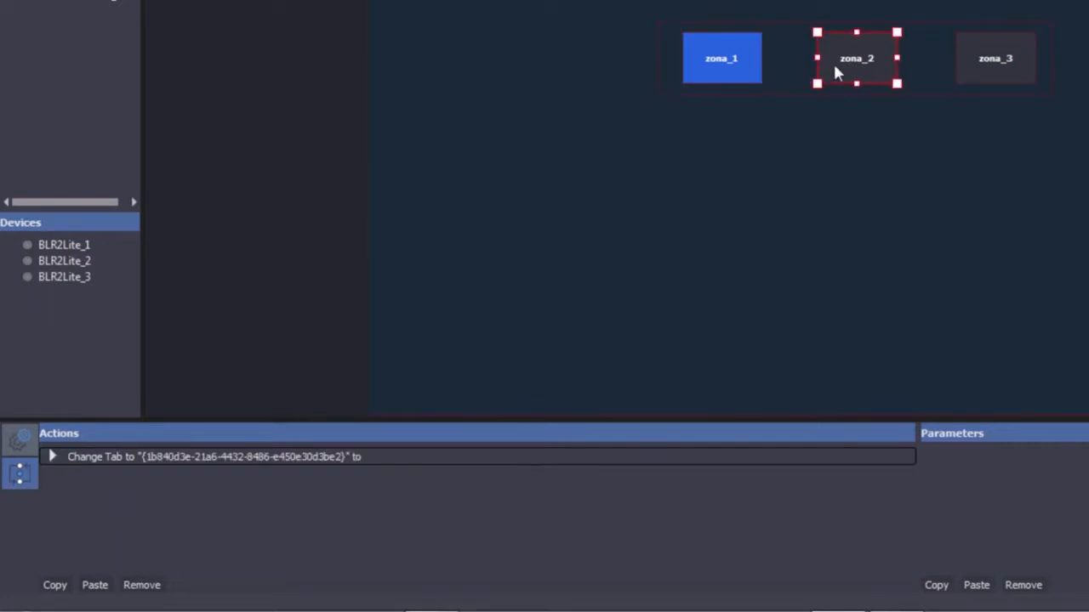
pyautogui.click(52, 457)
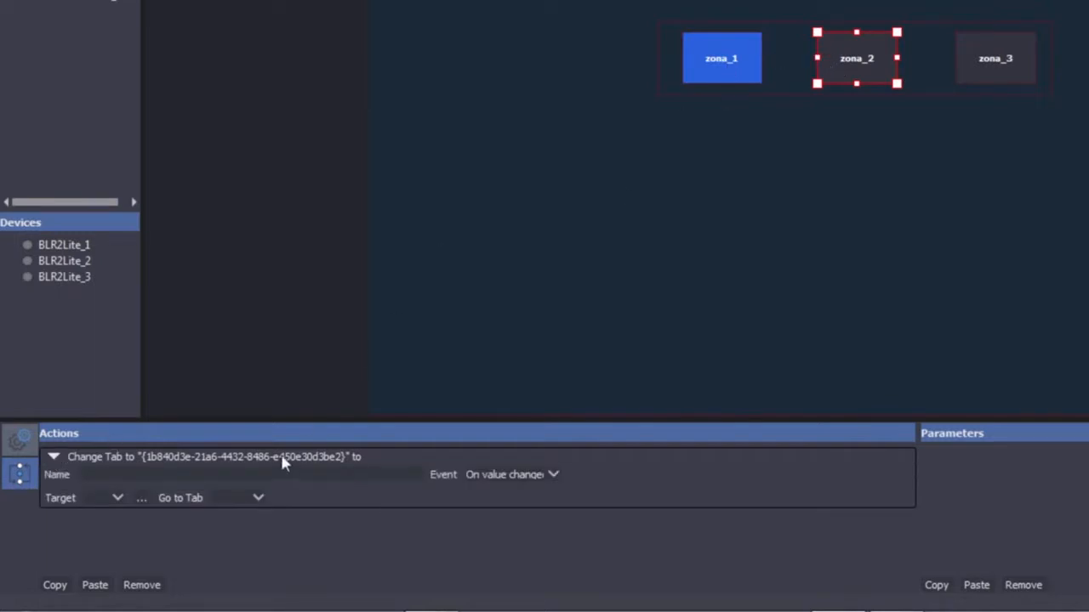
pyautogui.click(112, 500)
pyautogui.click(108, 512)
pyautogui.click(247, 500)
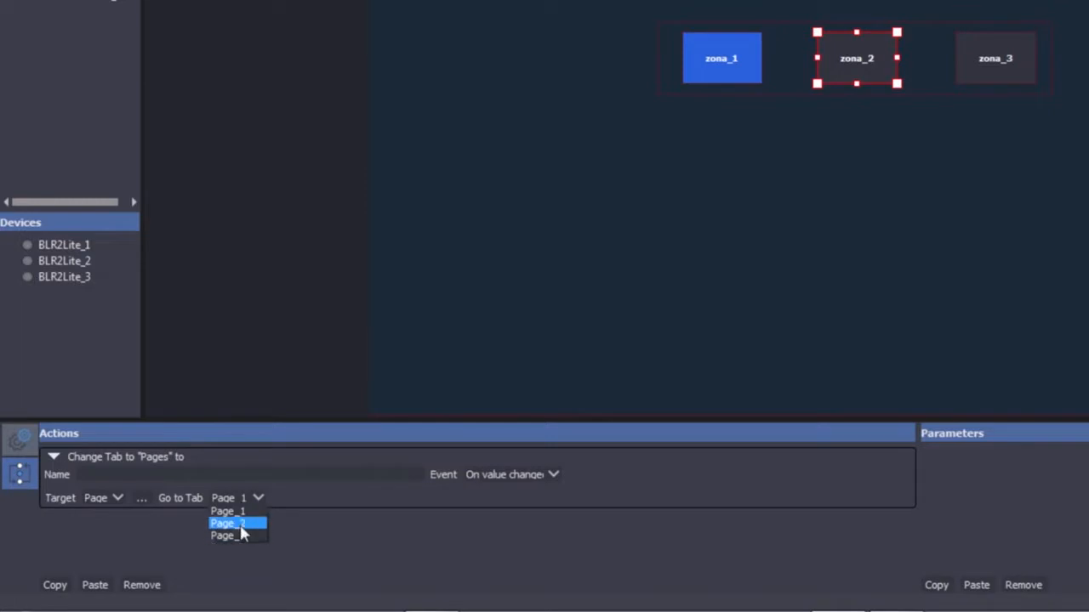
pyautogui.click(241, 525)
# Set zona_3's Change Tab action to target Pages and go to Page_3
pyautogui.click(979, 63)
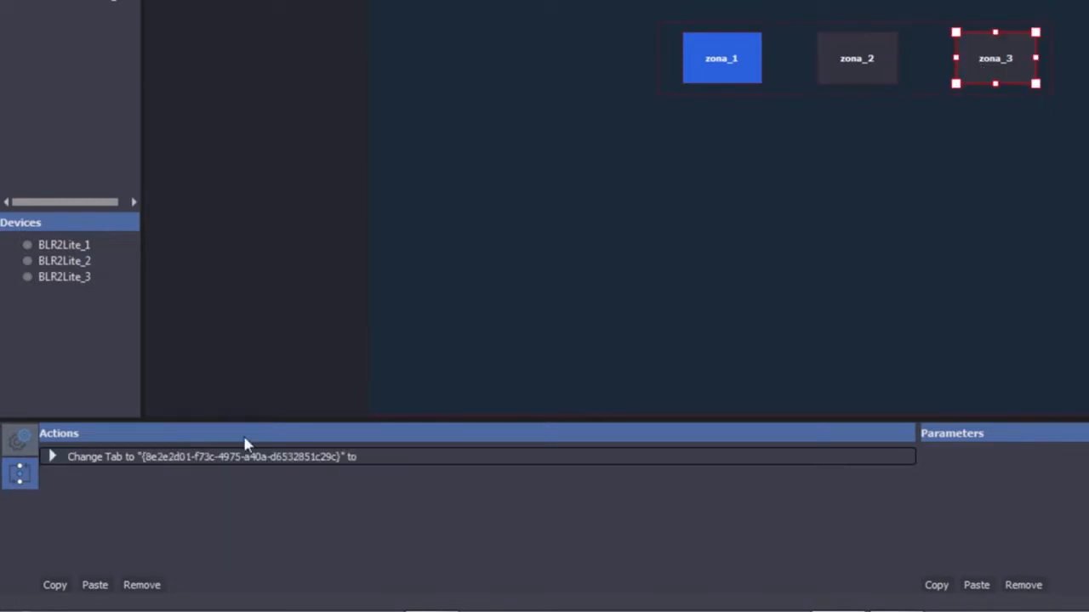
pyautogui.click(52, 457)
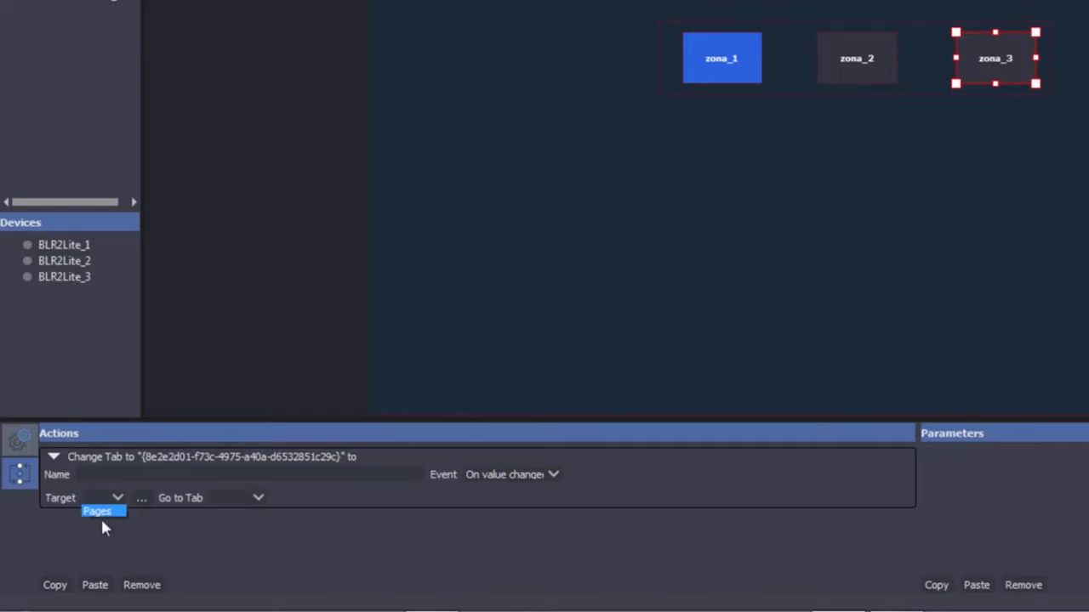
pyautogui.click(100, 512)
pyautogui.click(227, 499)
pyautogui.click(243, 536)
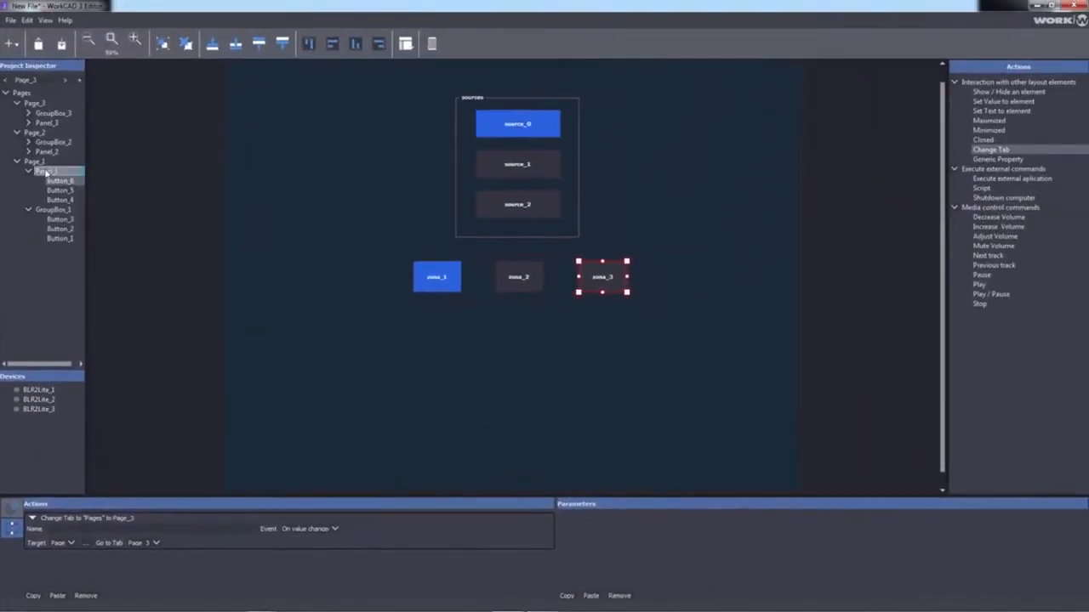
# On Page_2, add Change Tab actions and set zona_1 to switch Pages to Page_1
pyautogui.click(39, 136)
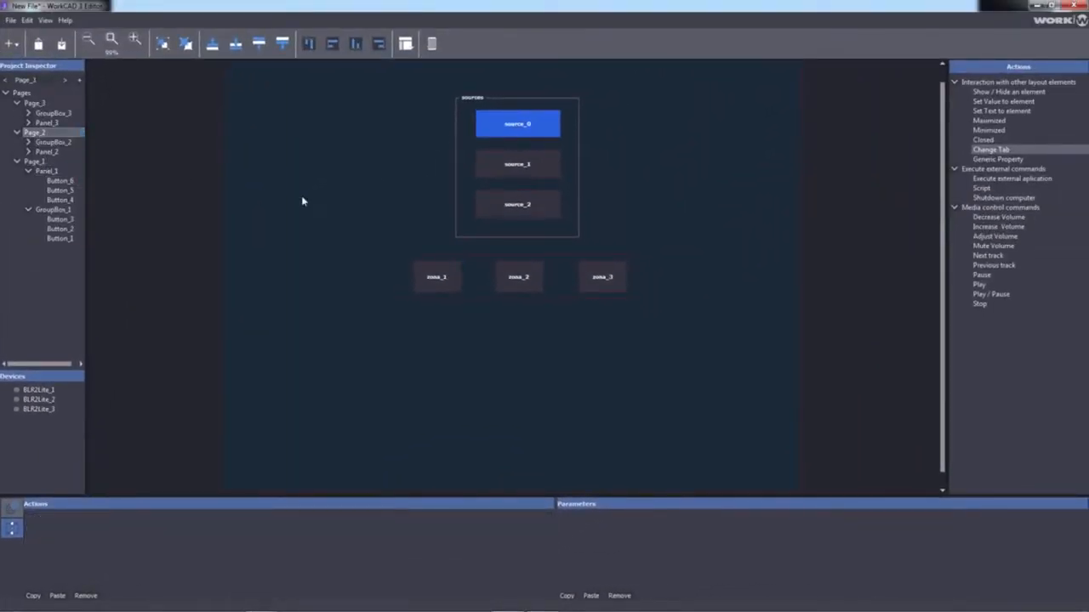
pyautogui.click(431, 287)
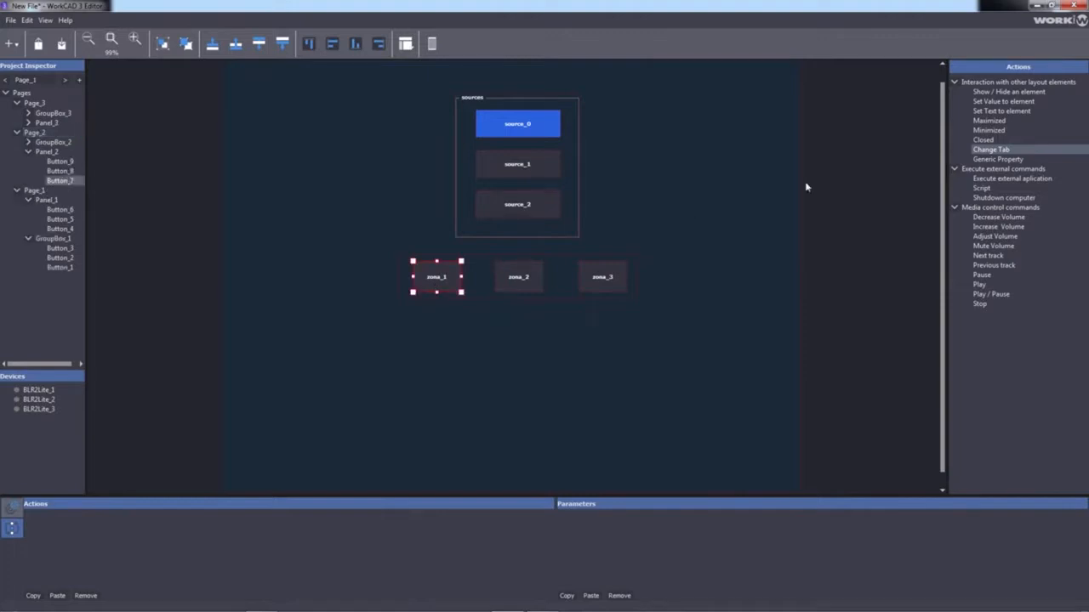
pyautogui.moveTo(1011, 149); pyautogui.dragTo(437, 279)
pyautogui.moveTo(991, 151); pyautogui.dragTo(600, 231)
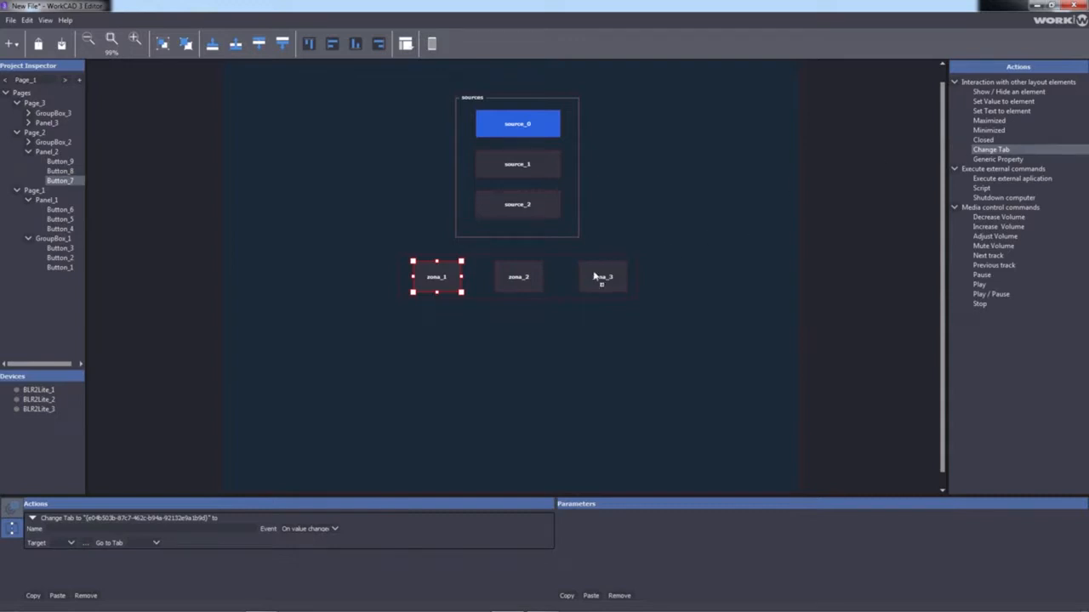
pyautogui.click(66, 547)
pyautogui.click(56, 554)
pyautogui.click(143, 544)
pyautogui.click(141, 556)
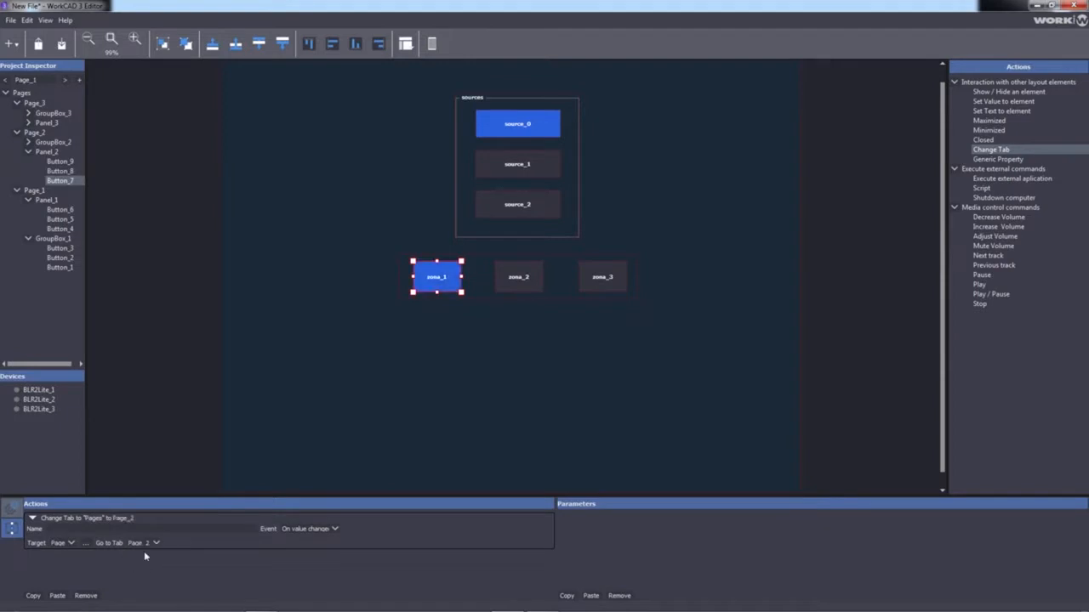
pyautogui.click(143, 544)
pyautogui.click(145, 536)
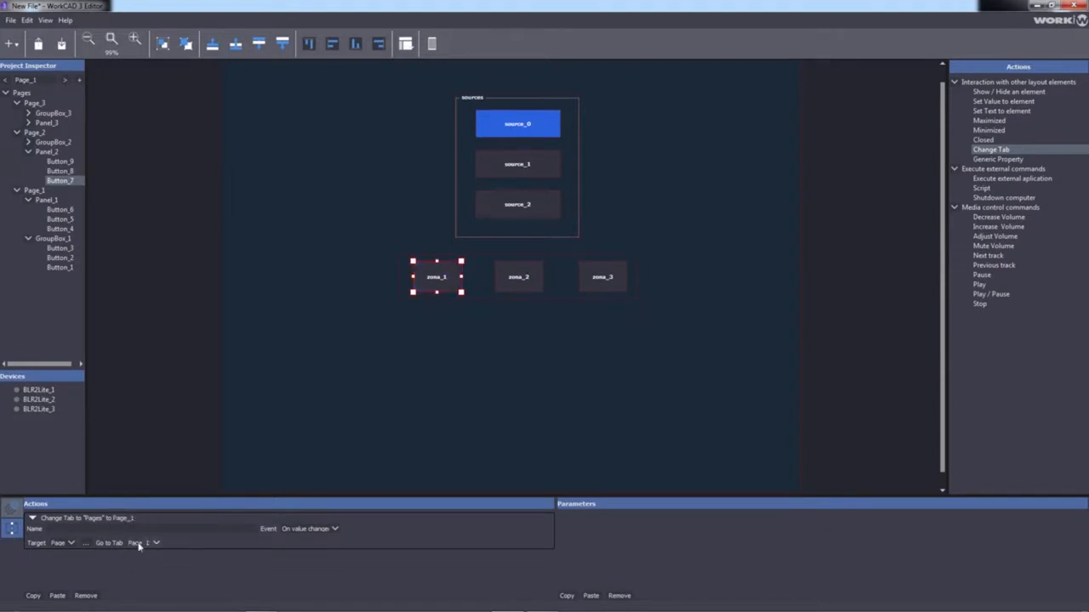
# Set Page_2's zona_2 action to target Pages and go to Page_2
pyautogui.click(519, 274)
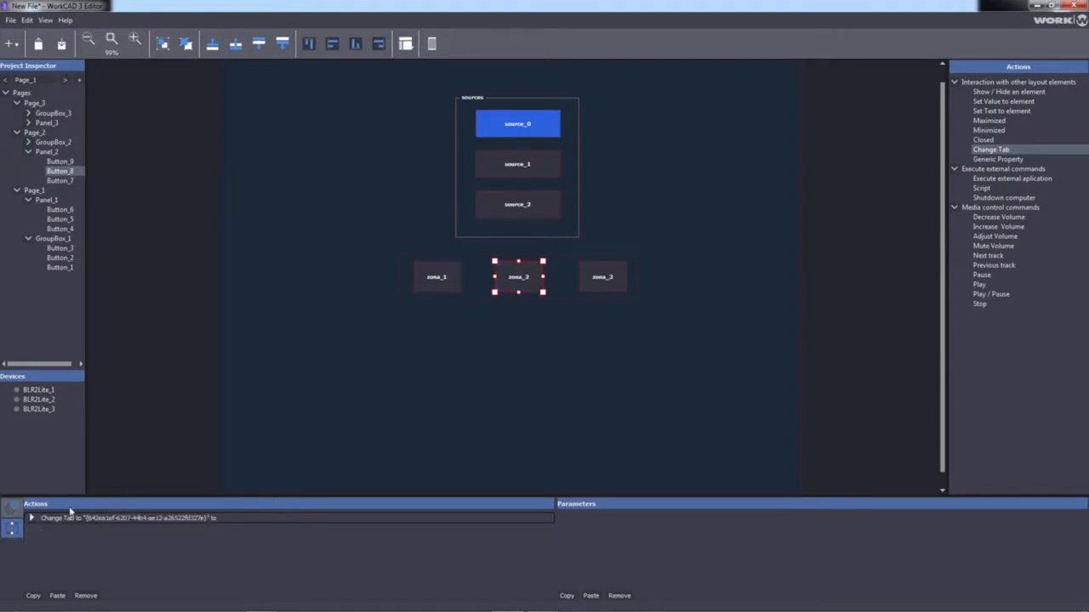
pyautogui.click(31, 518)
pyautogui.click(59, 551)
pyautogui.click(144, 544)
pyautogui.click(140, 561)
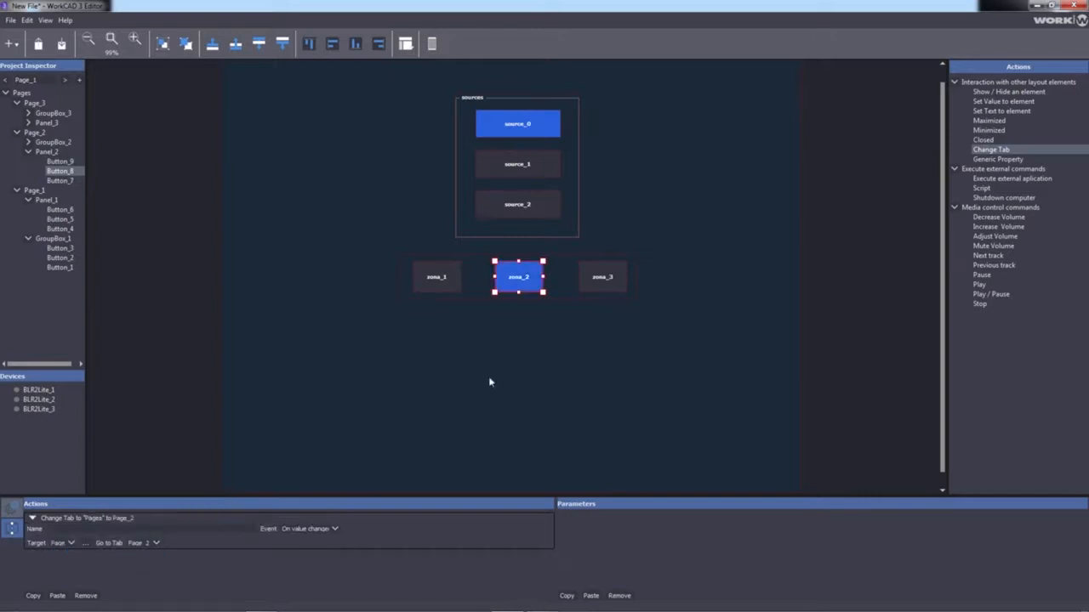
# Set Page_2's zona_3 action to target Pages and go to Page_3
pyautogui.click(602, 281)
pyautogui.click(32, 517)
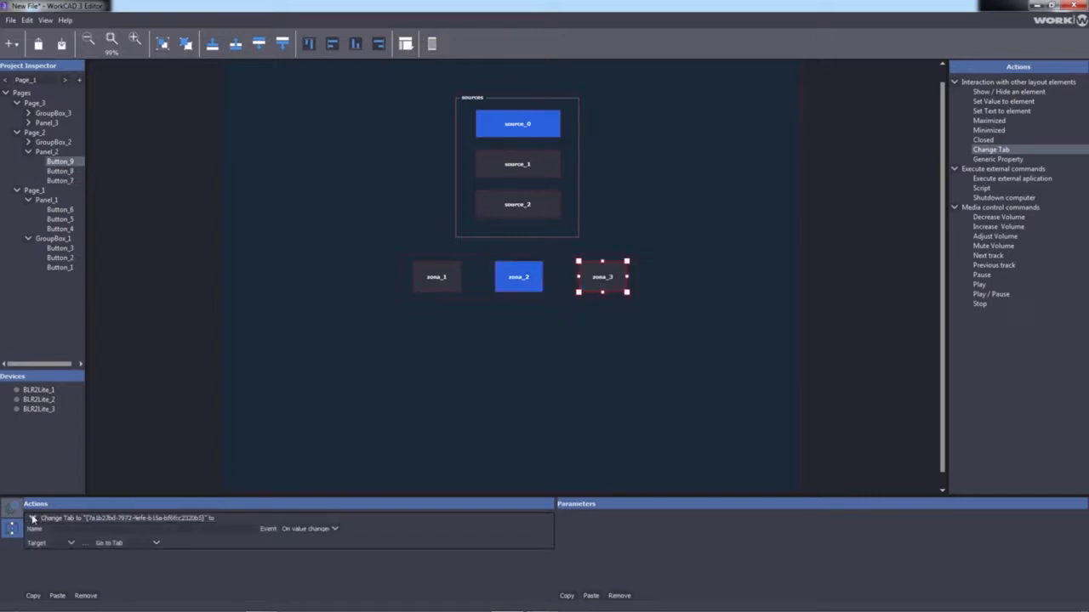
pyautogui.click(61, 551)
pyautogui.click(144, 543)
pyautogui.click(145, 567)
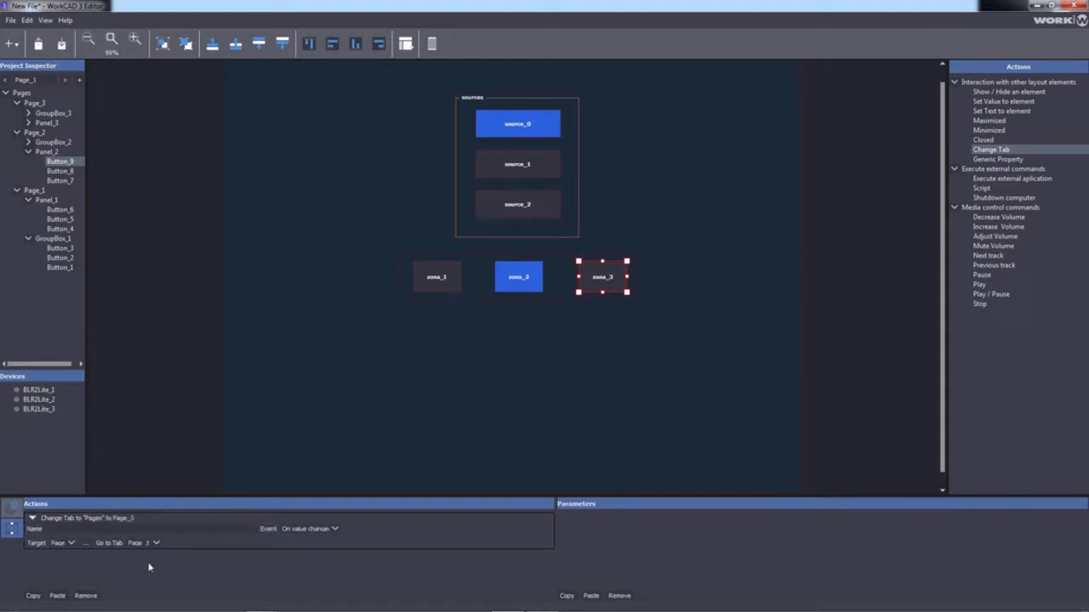
pyautogui.click(517, 129)
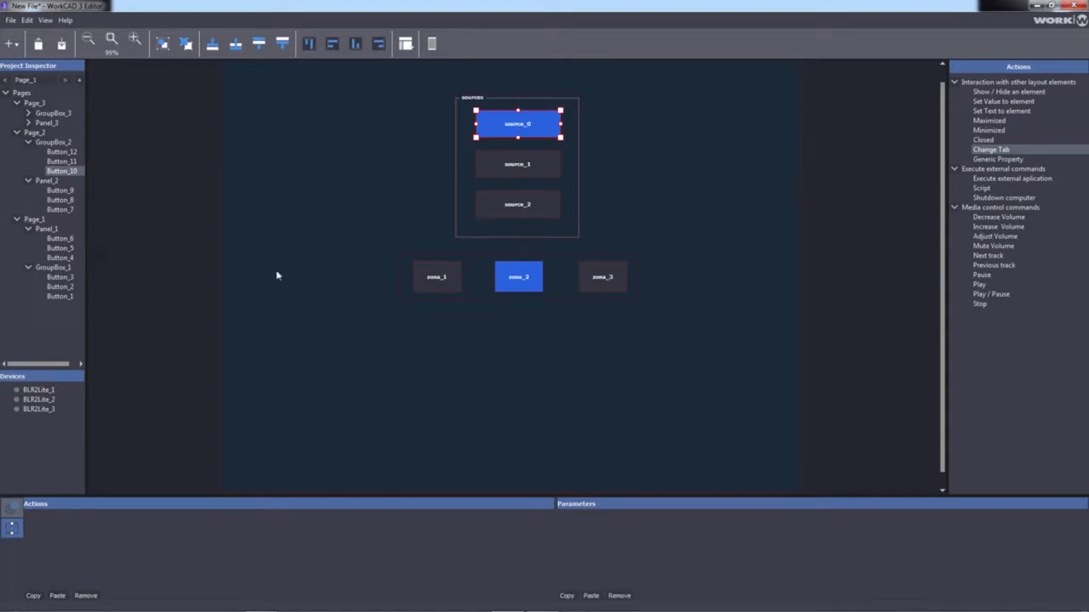
# Link Page_2's source_0 to BLR2Lite_2's Source parameter and expand the Source @ BLR2Lite_2 entry
pyautogui.click(53, 399)
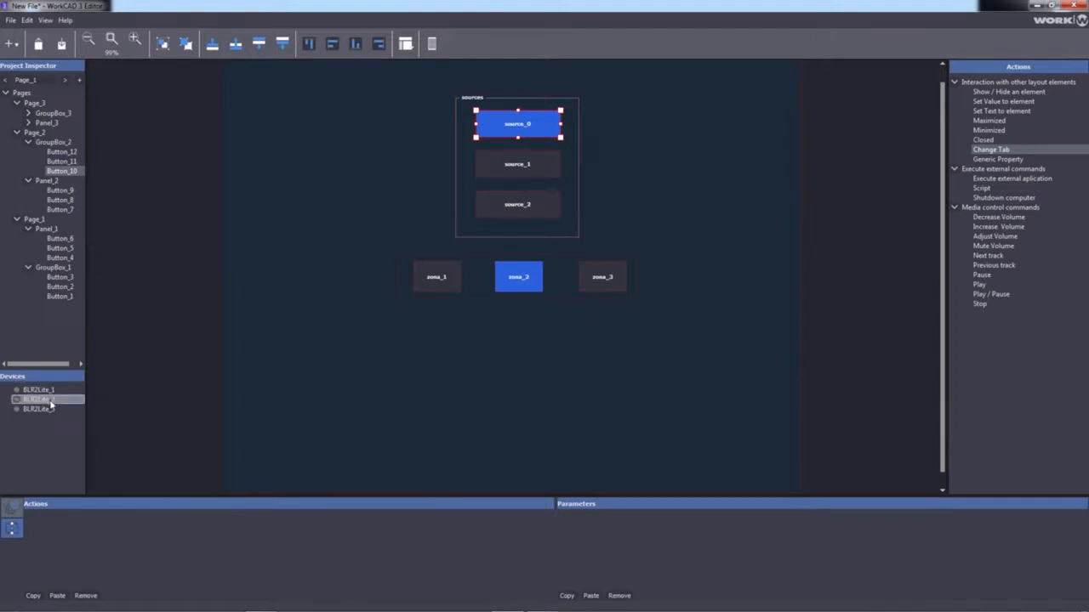
pyautogui.click(50, 400)
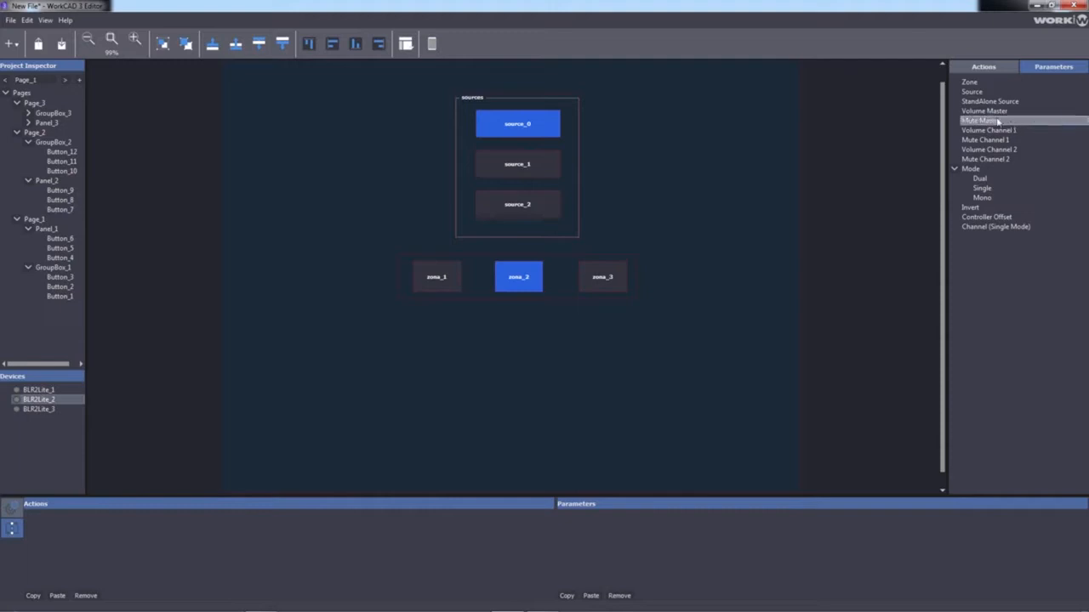
pyautogui.moveTo(979, 94); pyautogui.dragTo(523, 133)
pyautogui.moveTo(967, 94); pyautogui.dragTo(524, 168)
pyautogui.moveTo(980, 93); pyautogui.dragTo(545, 205)
pyautogui.moveTo(526, 124); pyautogui.dragTo(510, 129)
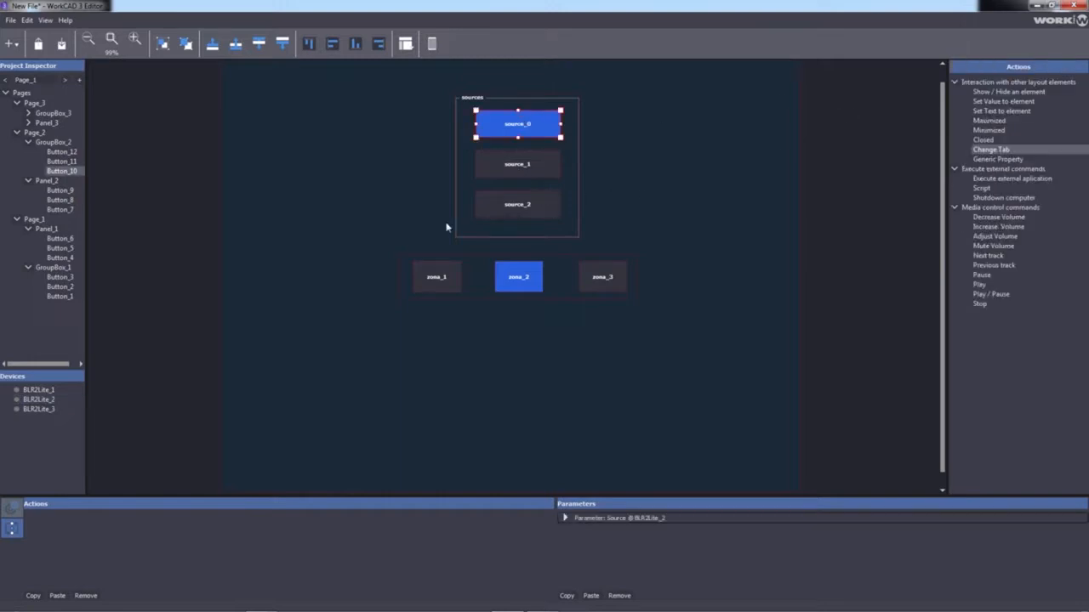
pyautogui.click(560, 518)
pyautogui.click(562, 518)
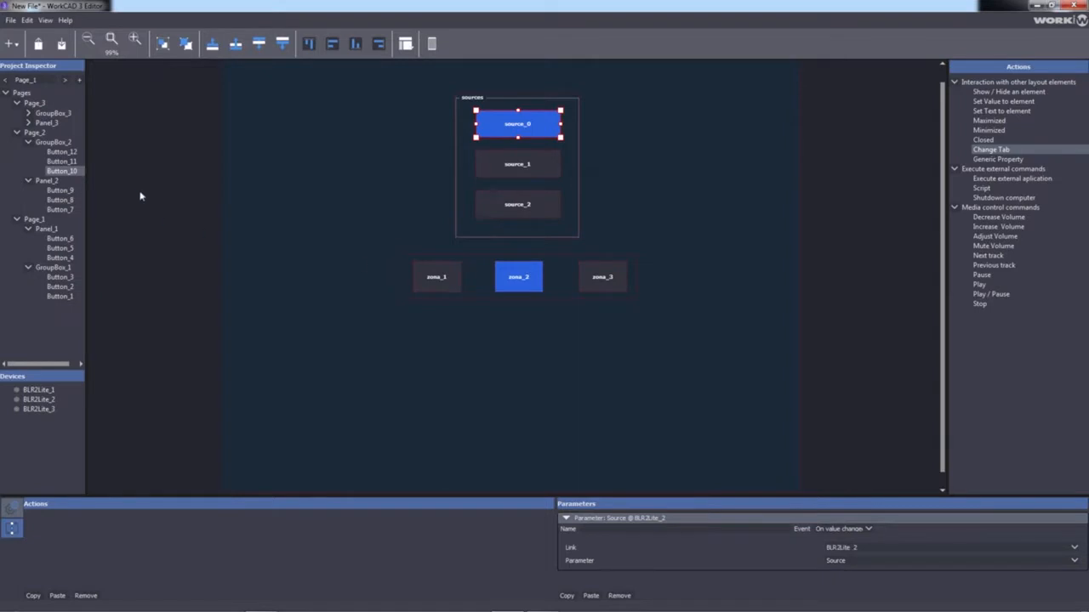
pyautogui.click(34, 103)
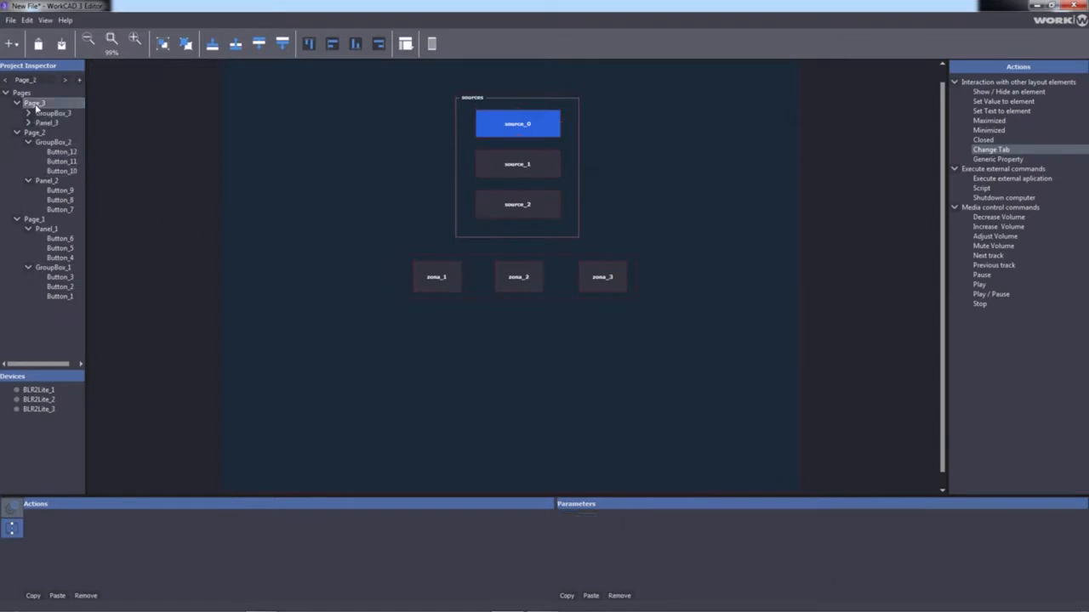
# On Page_3, add Change Tab actions and set zona_1 to switch Pages to Page_1
pyautogui.click(443, 280)
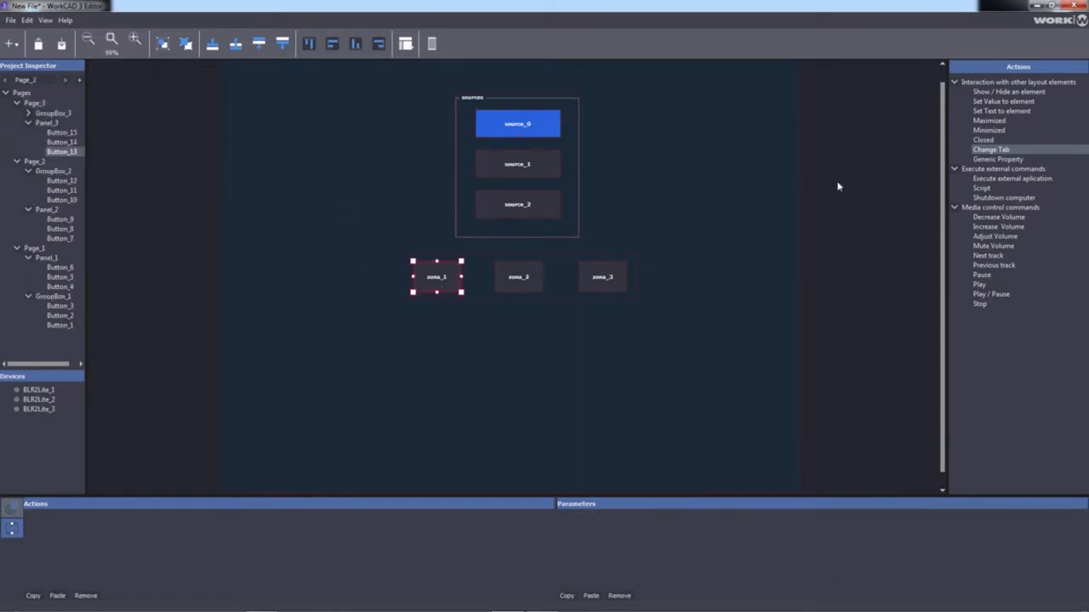
pyautogui.moveTo(992, 151); pyautogui.dragTo(440, 272)
pyautogui.moveTo(1015, 152); pyautogui.dragTo(533, 275)
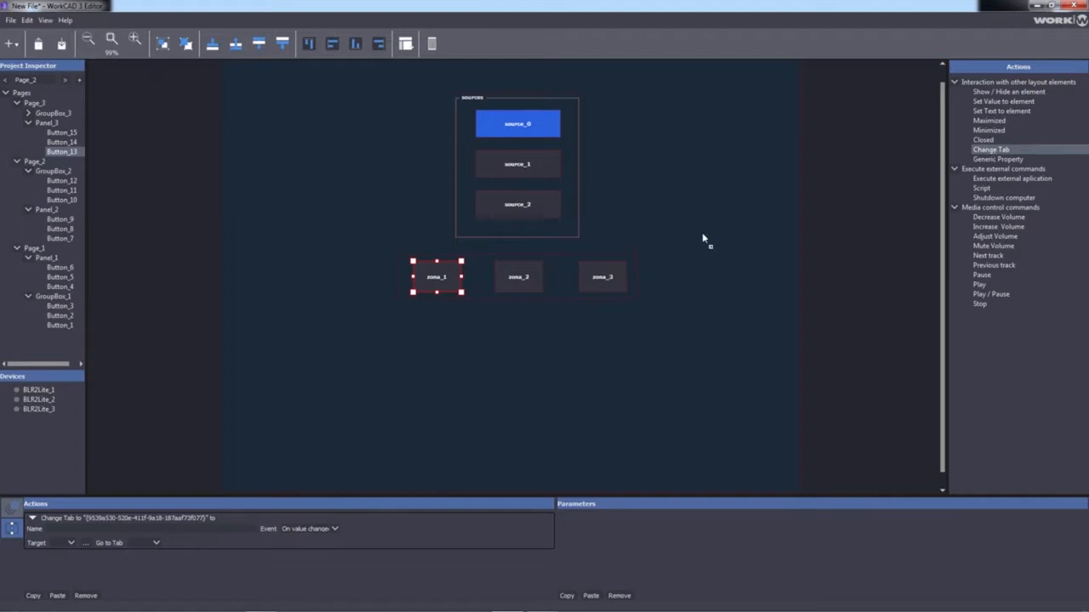
pyautogui.click(52, 542)
pyautogui.click(67, 554)
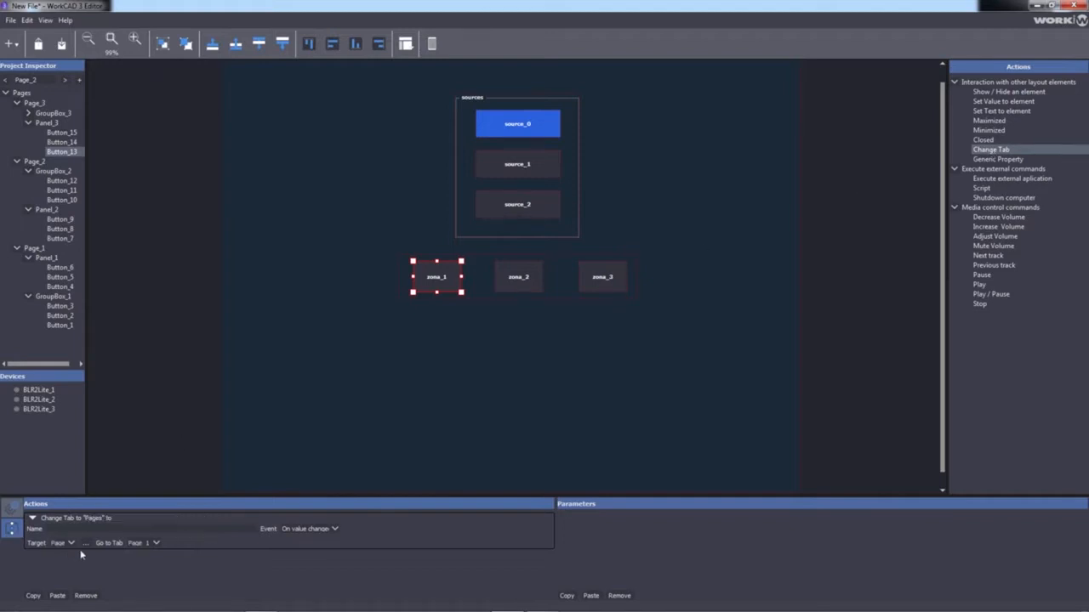
pyautogui.click(145, 543)
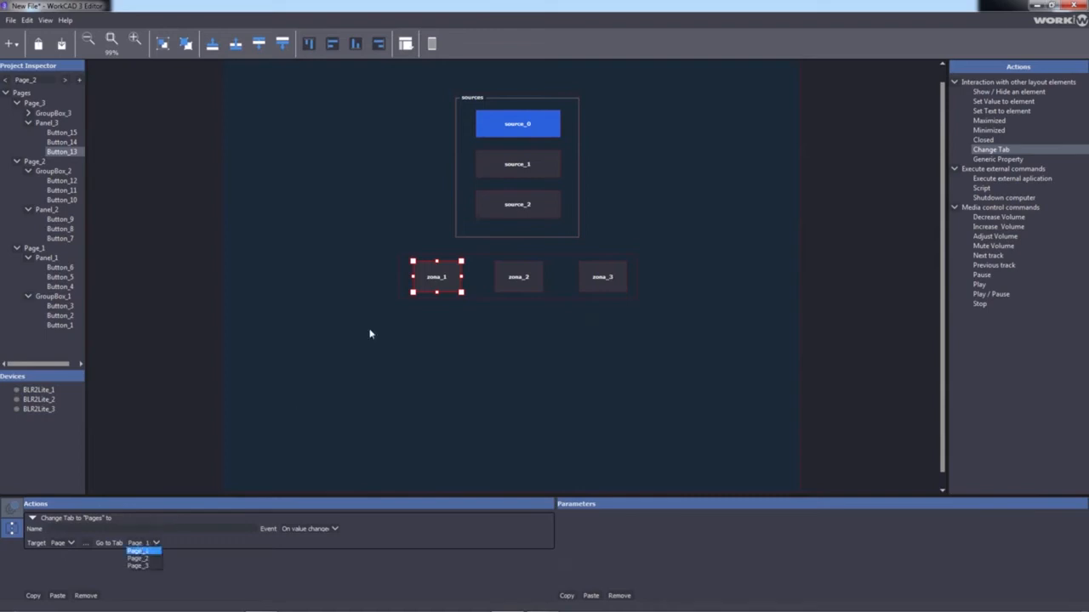
pyautogui.click(155, 559)
pyautogui.click(155, 543)
pyautogui.click(150, 551)
# Set Page_3's zona_2 action to target Pages and go to Page_2
pyautogui.click(533, 273)
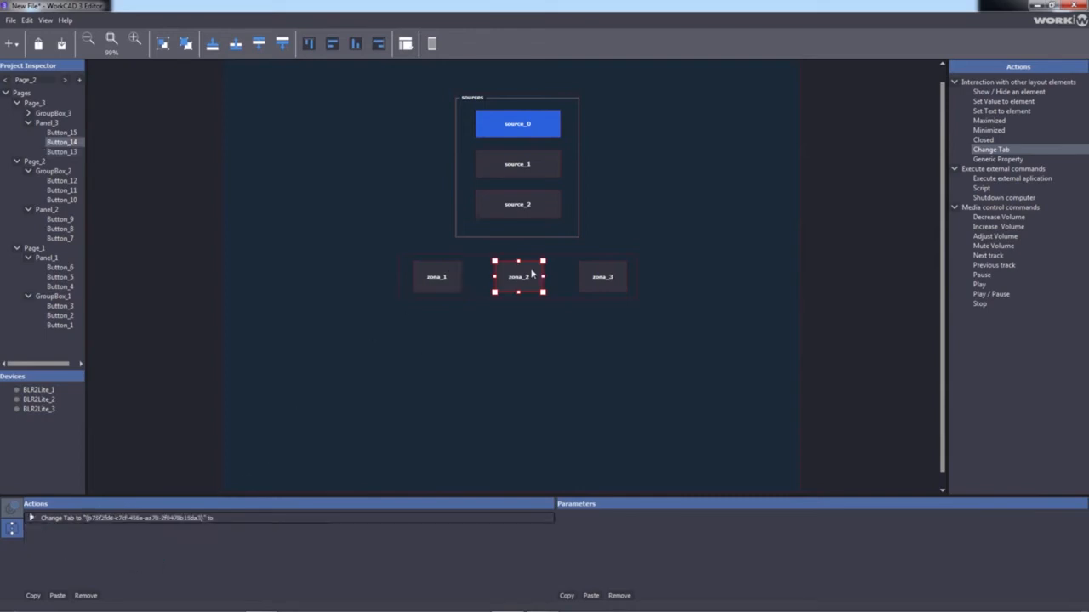
pyautogui.click(31, 518)
pyautogui.click(67, 542)
pyautogui.click(62, 553)
pyautogui.click(154, 543)
pyautogui.click(152, 562)
# Set Page_3's zona_3 action to target Pages and go to Page_3
pyautogui.click(602, 281)
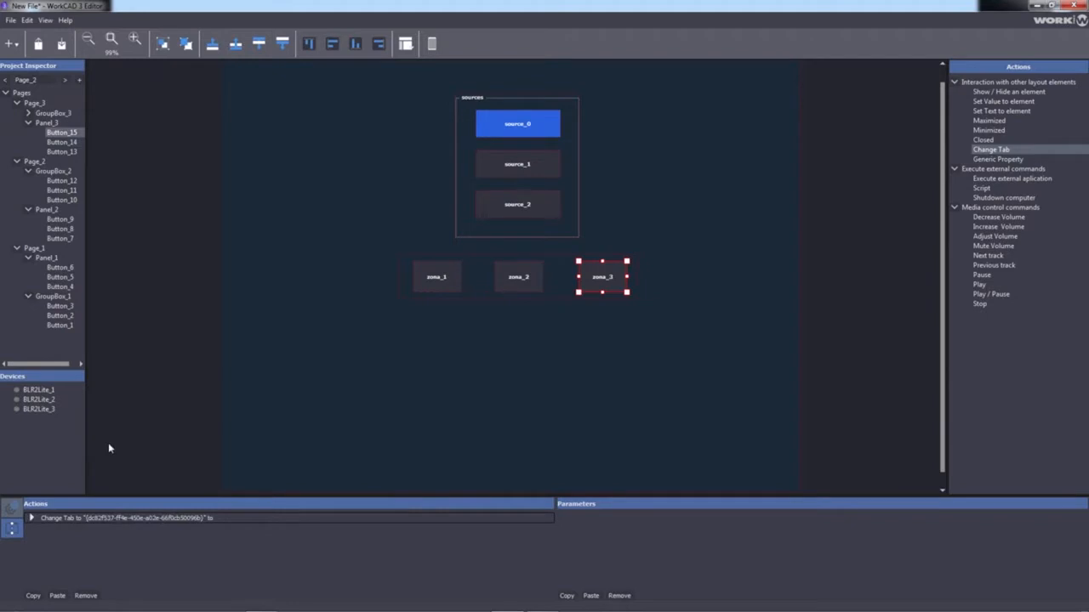
pyautogui.click(31, 518)
pyautogui.click(61, 552)
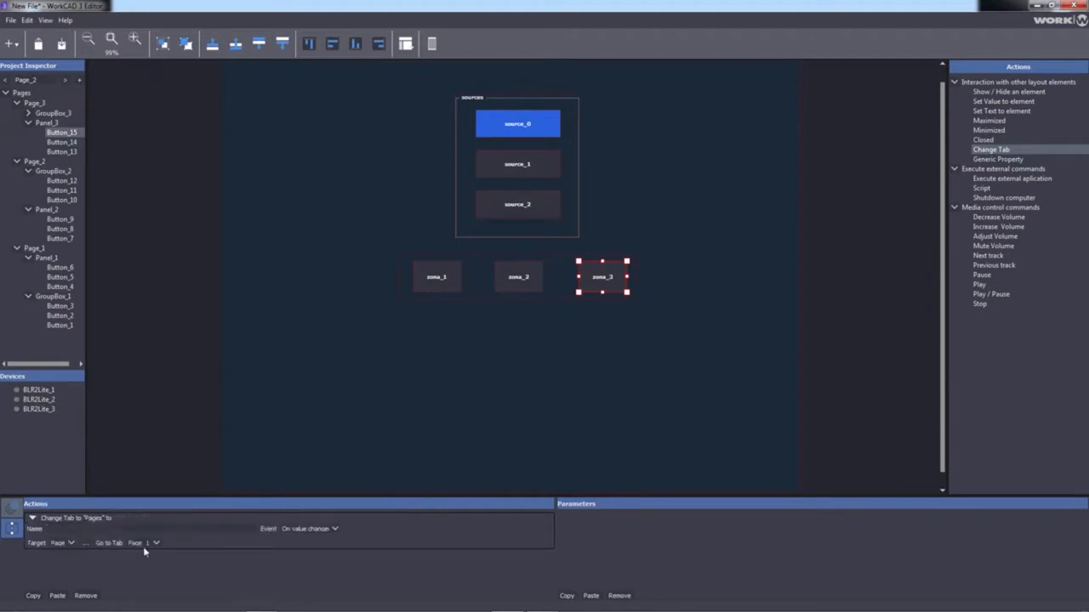
pyautogui.click(144, 544)
pyautogui.click(149, 568)
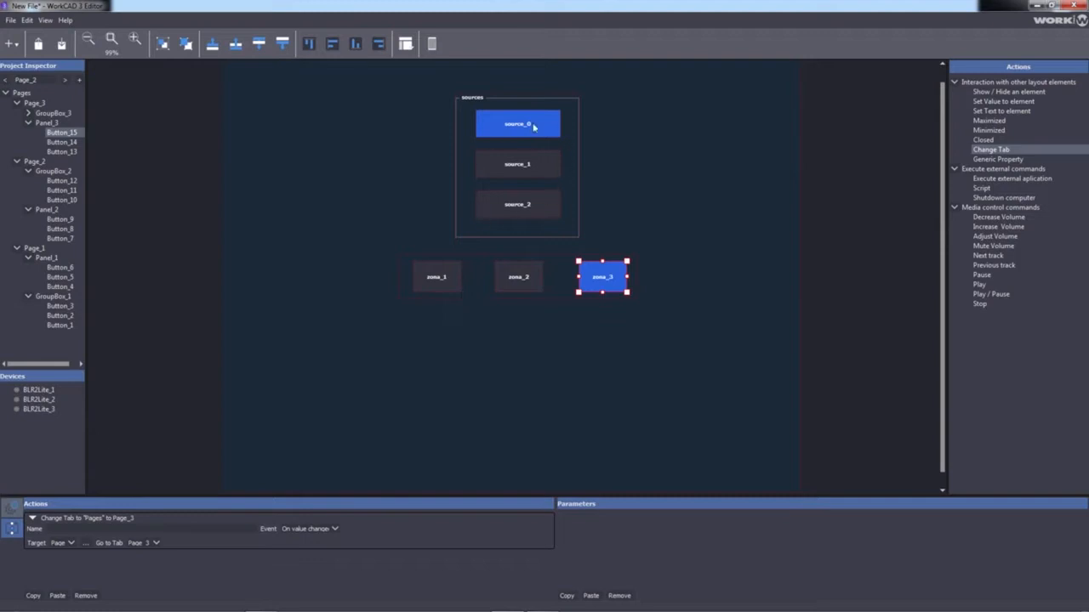
# Link Page_3's source_0 to BLR2Lite_3's Source parameter and check the new link's details
pyautogui.click(39, 410)
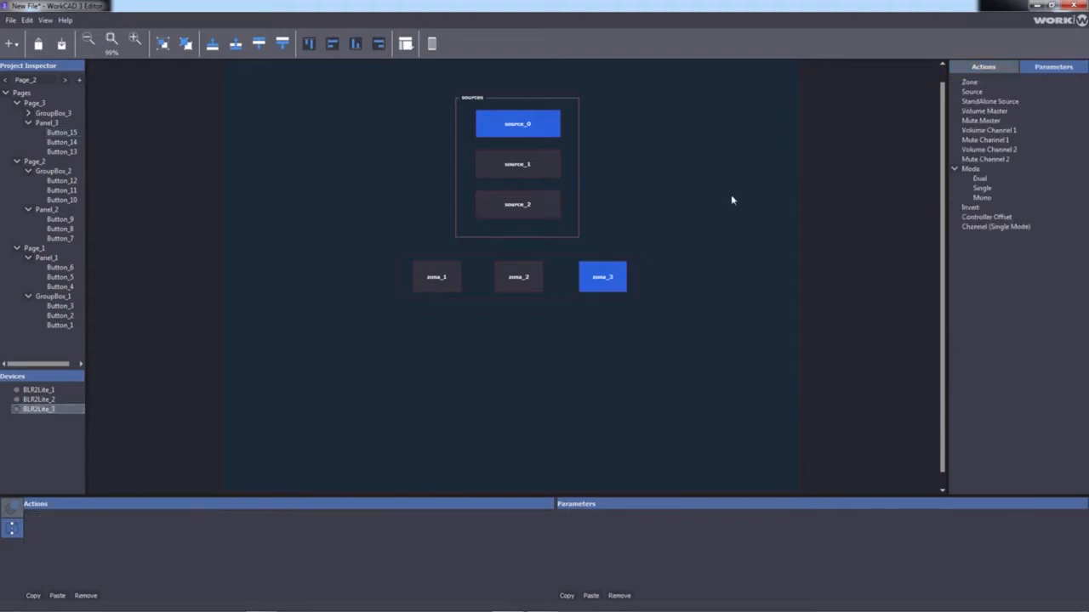
pyautogui.moveTo(979, 94); pyautogui.dragTo(519, 123)
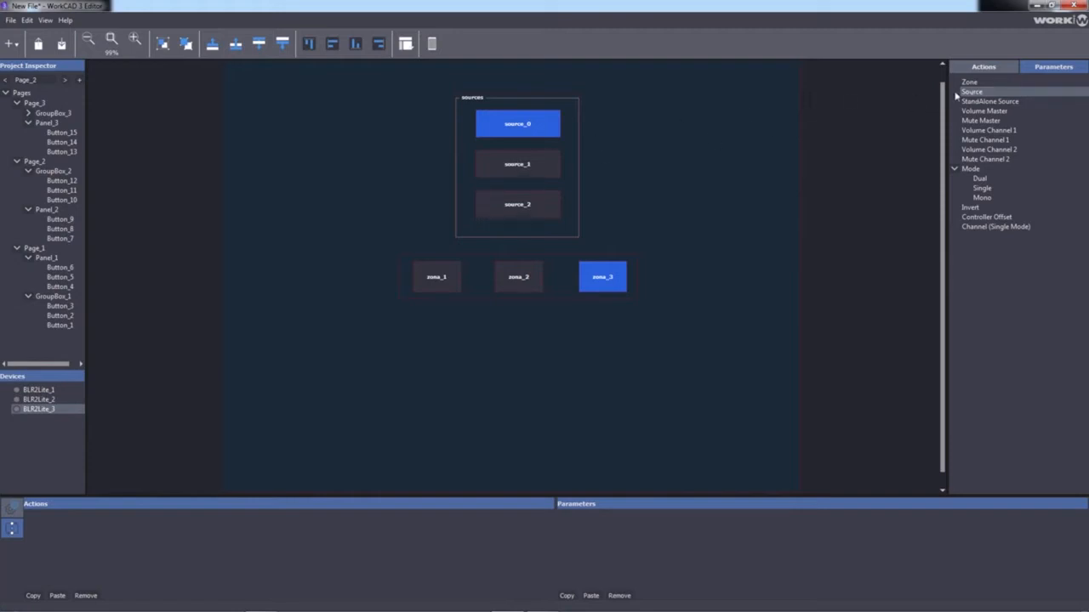
pyautogui.click(528, 125)
pyautogui.click(565, 518)
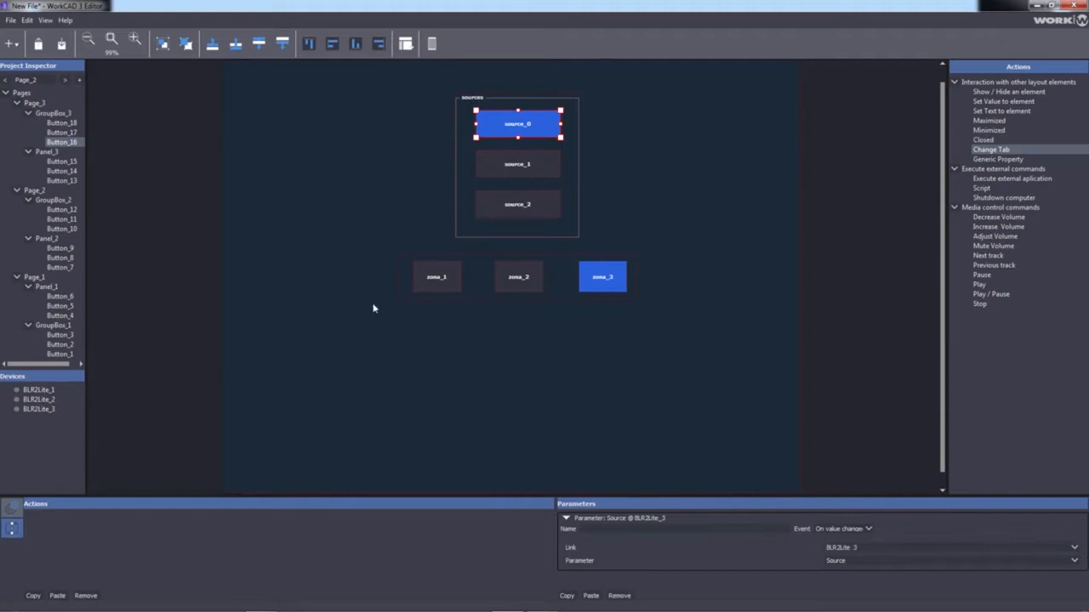
pyautogui.click(431, 43)
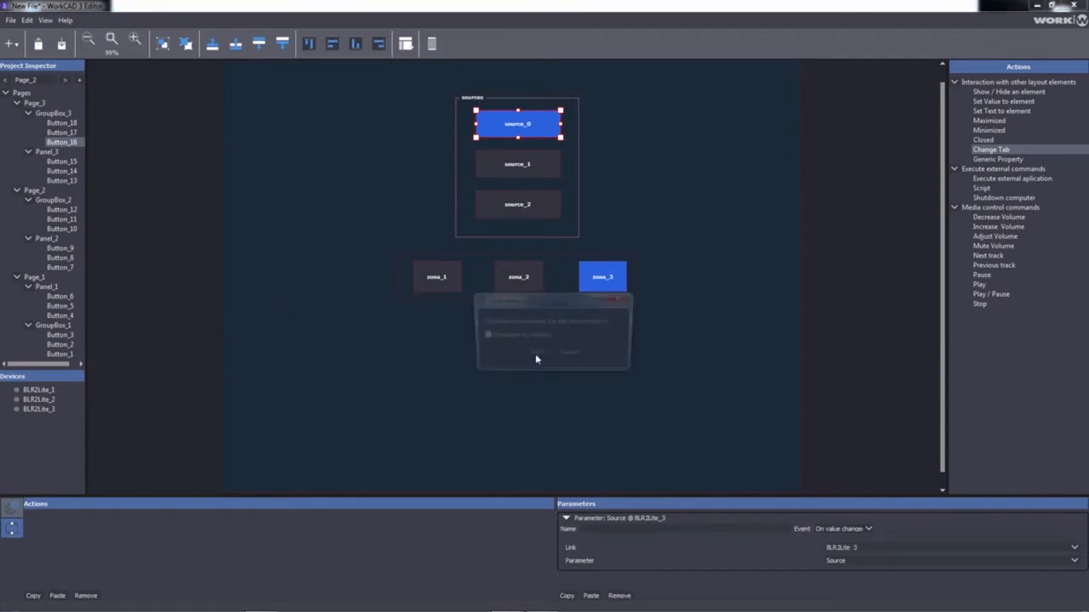
# Save the layout as zonas_pag.wpf3, replacing the existing file, and centre the Window_1 test window
pyautogui.click(535, 353)
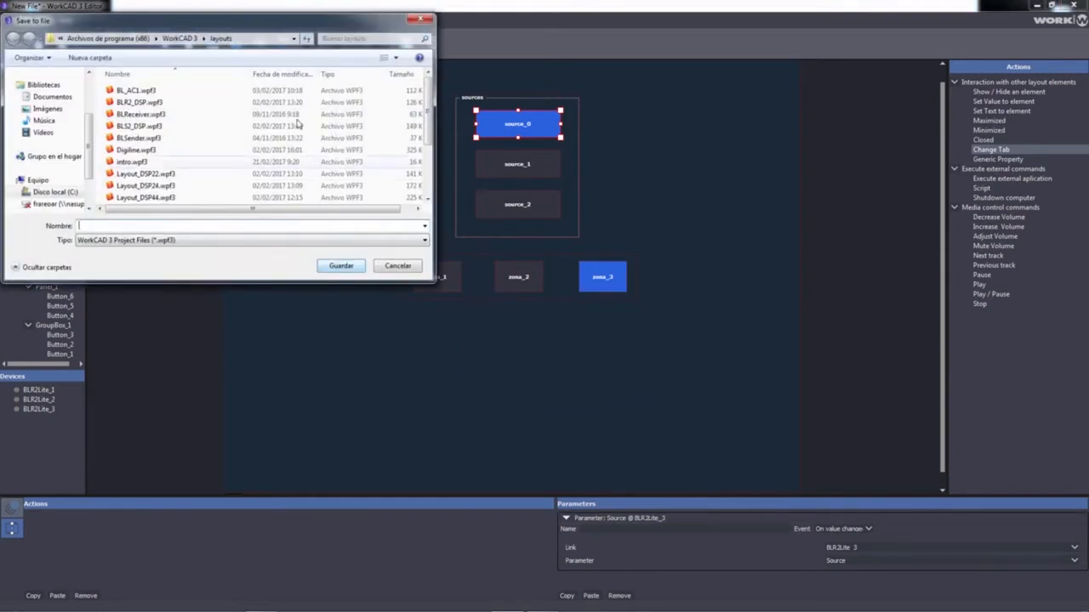
pyautogui.write('z')
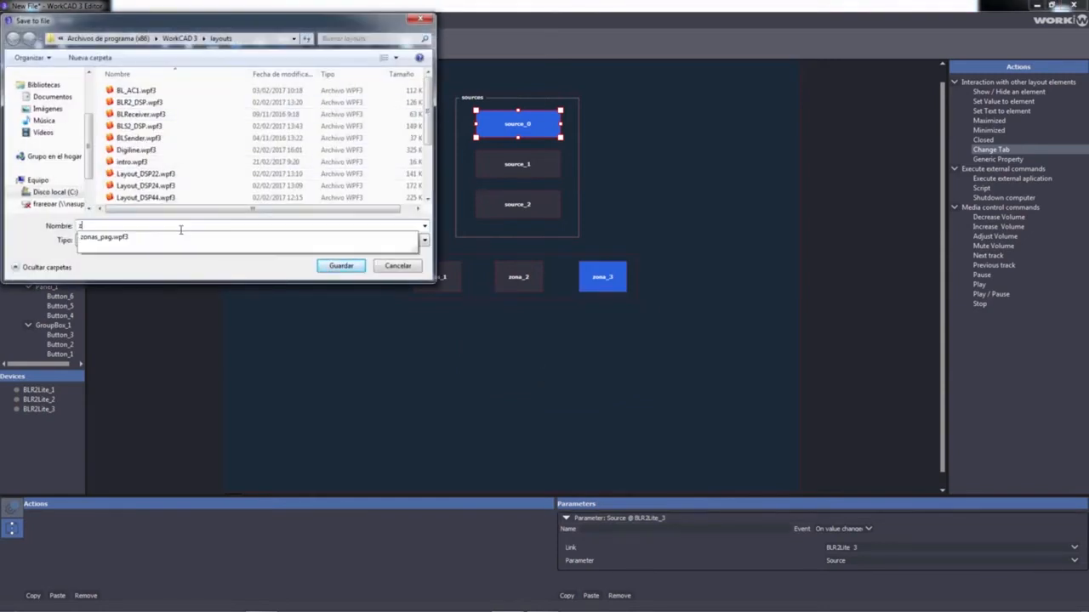
pyautogui.click(246, 242)
pyautogui.click(341, 265)
pyautogui.click(579, 316)
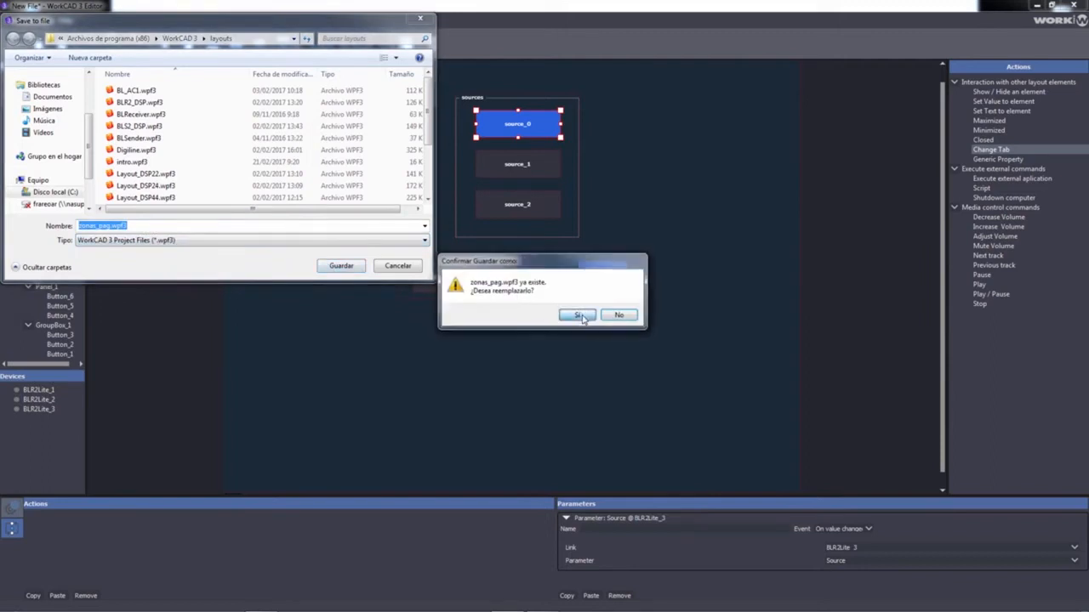
pyautogui.moveTo(353, 15); pyautogui.dragTo(536, 43)
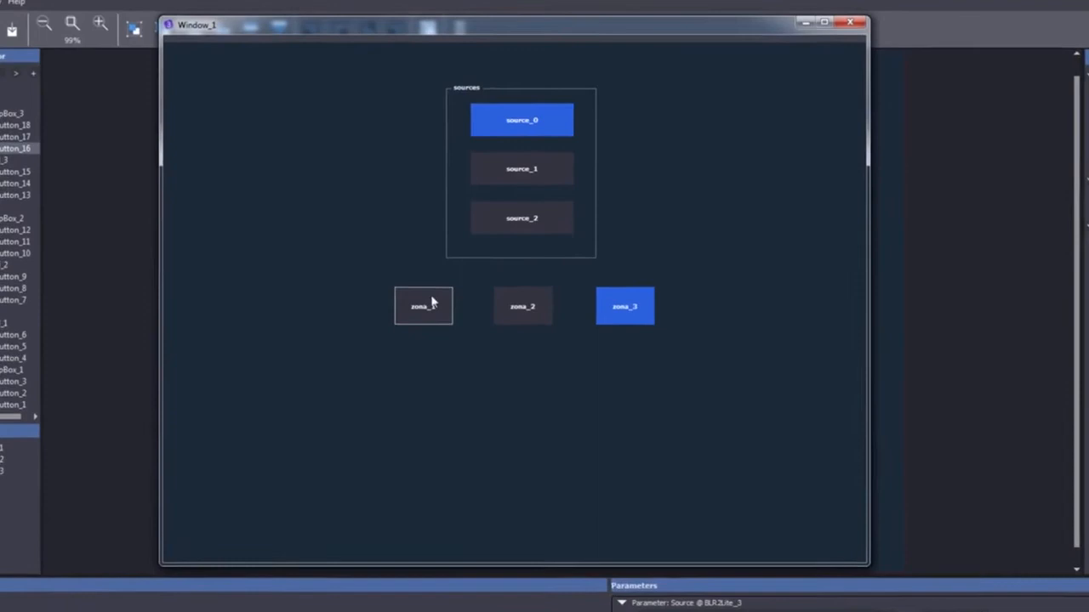
# Pick source_1 for zona_2 and source_2 for zona_3, then verify each zone recalls its source
pyautogui.click(423, 304)
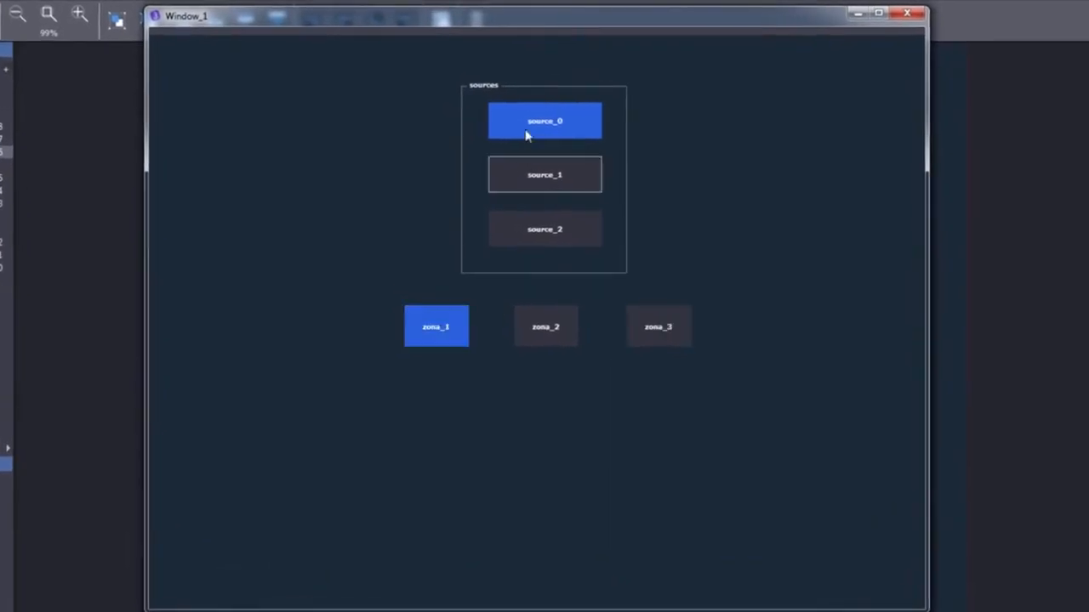
pyautogui.click(553, 327)
pyautogui.click(549, 174)
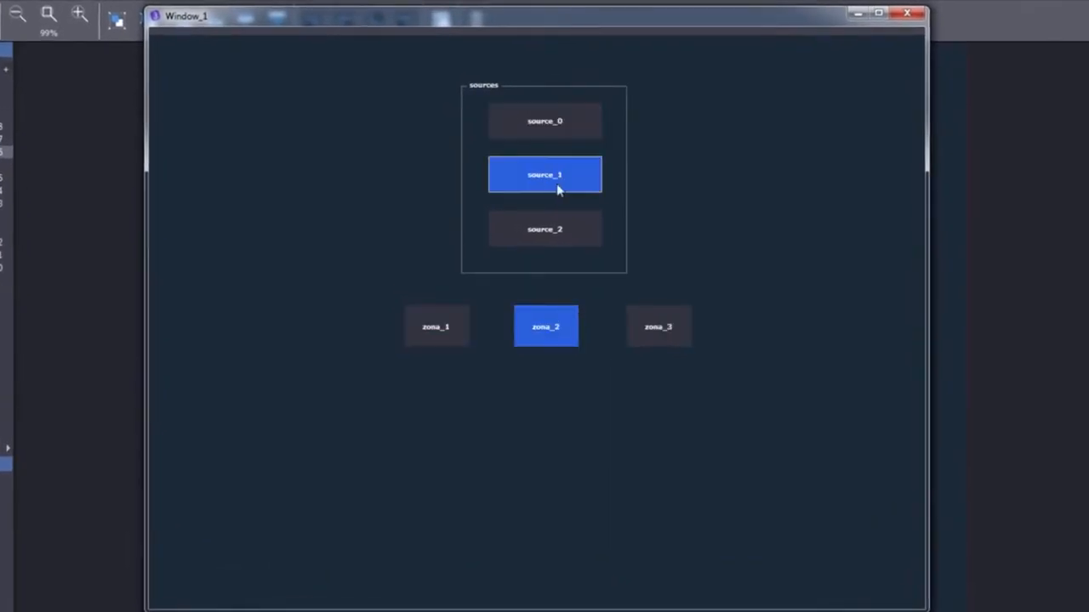
pyautogui.click(666, 334)
pyautogui.click(558, 237)
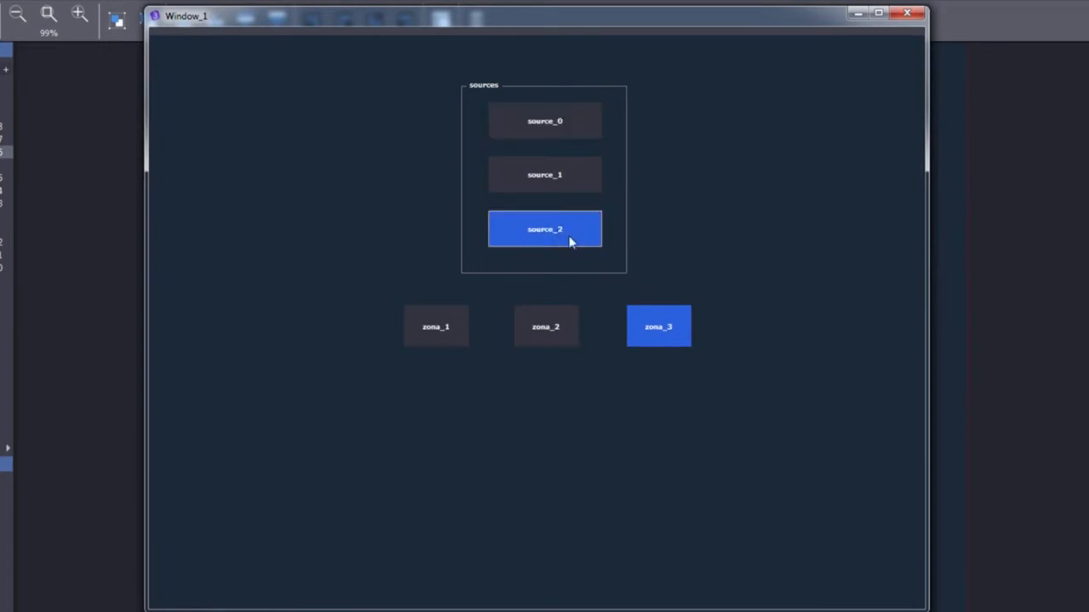
pyautogui.click(442, 326)
pyautogui.click(521, 327)
pyautogui.click(656, 327)
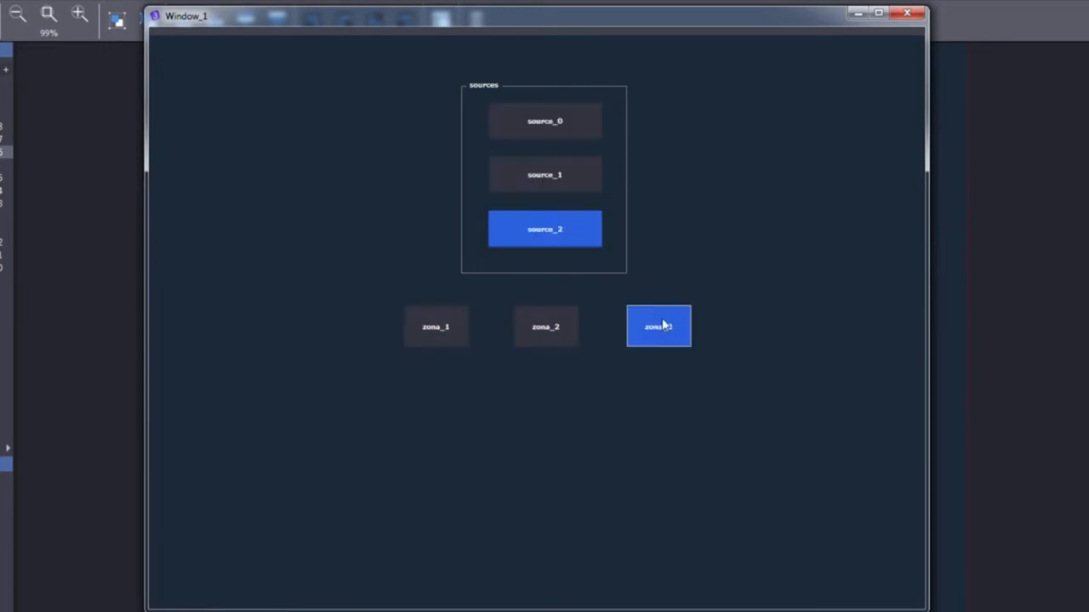
# Switch back through zona_2 and zona_1, then close the Window_1 test preview
pyautogui.click(528, 326)
pyautogui.click(448, 328)
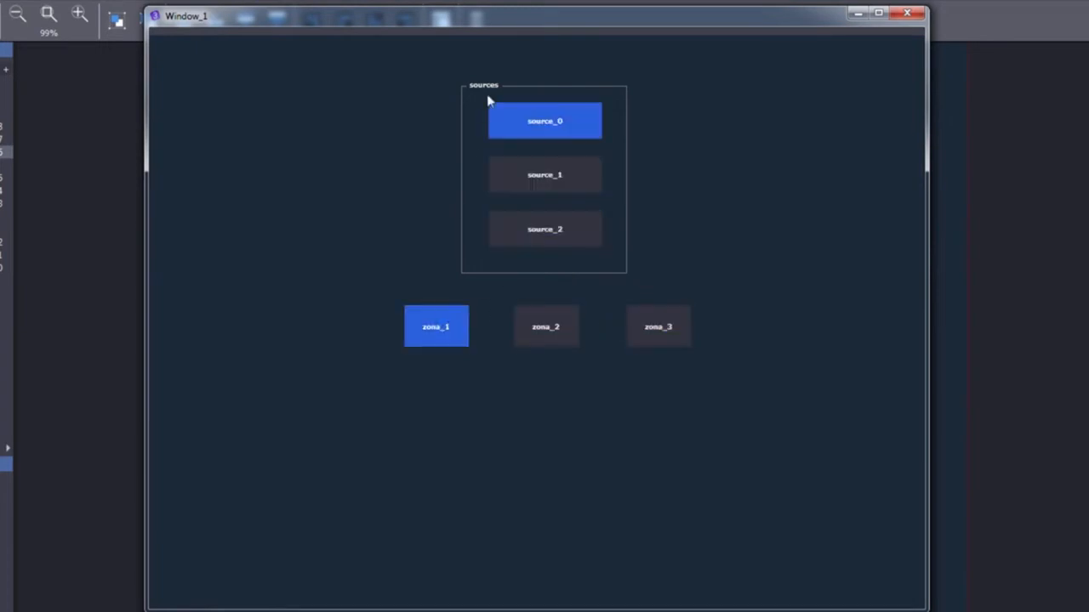
pyautogui.moveTo(507, 22); pyautogui.dragTo(527, 20)
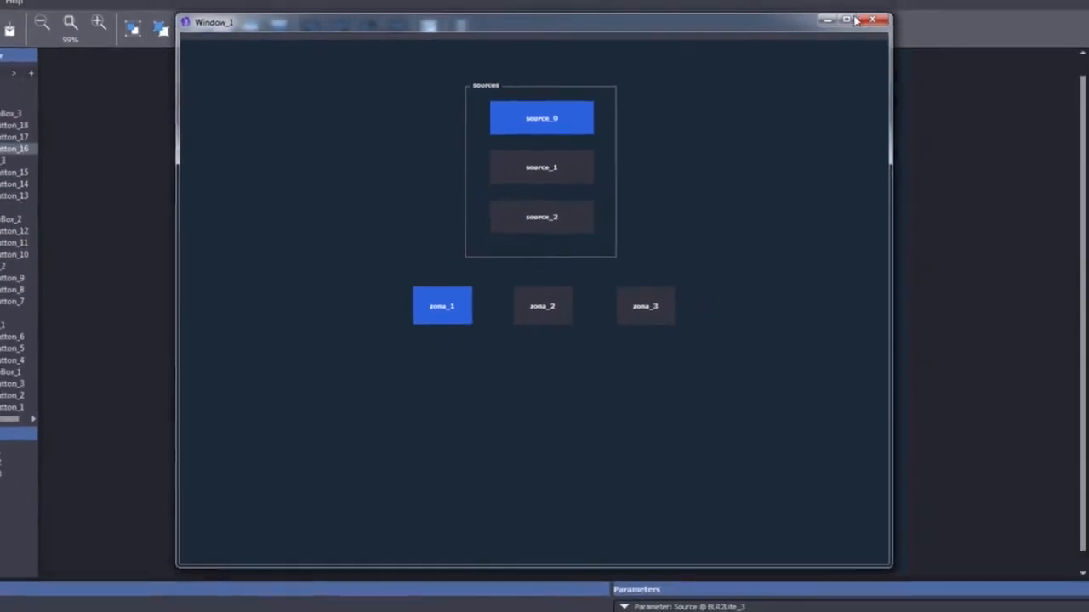
pyautogui.click(915, 13)
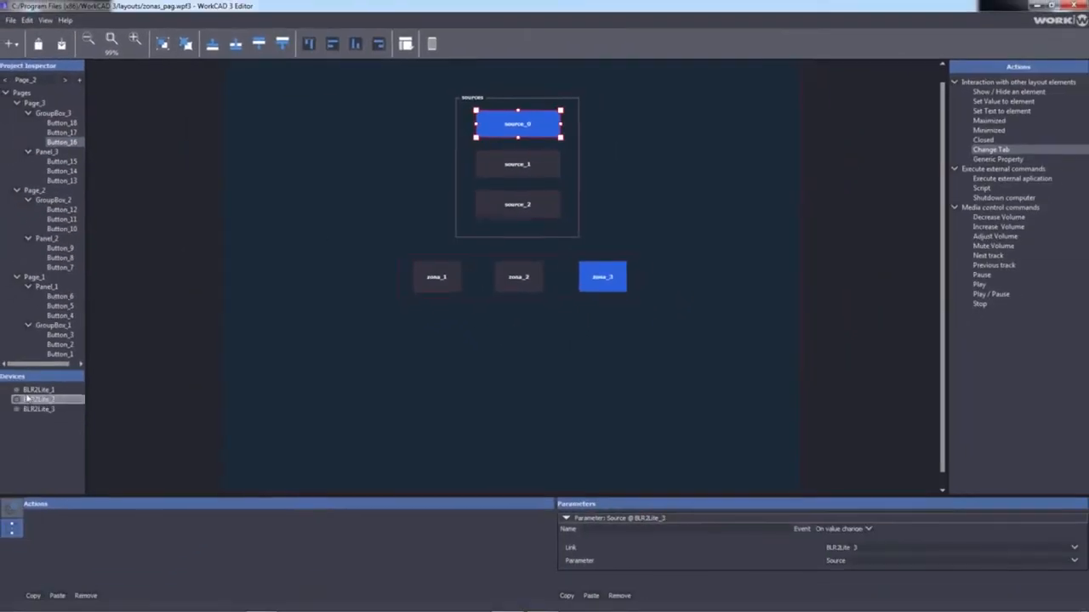
pyautogui.click(34, 389)
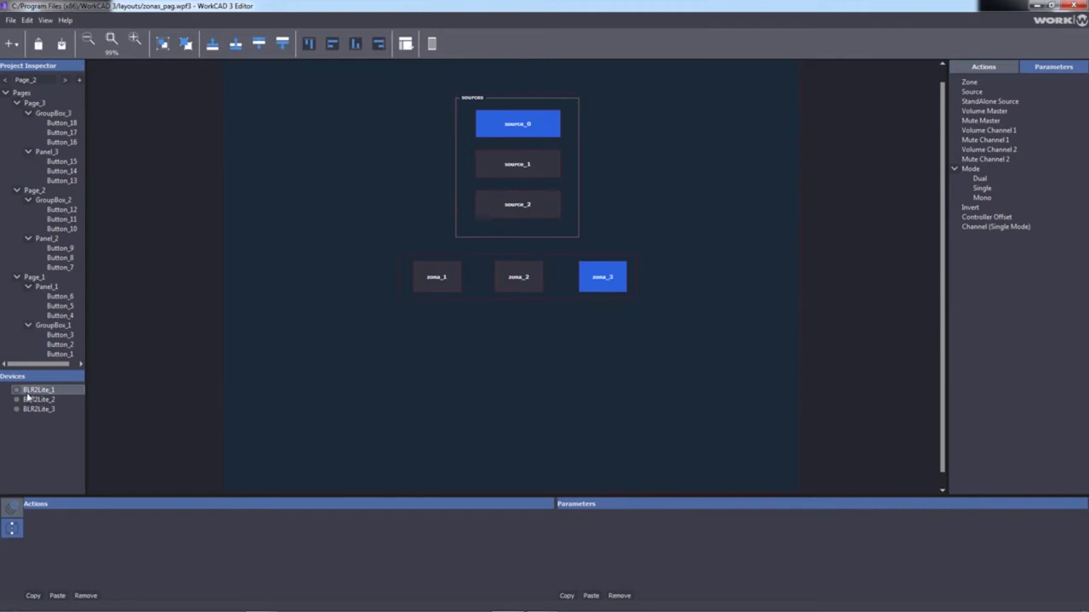
# Set the Connection field to udp for BLR2Lite_2 and BLR2Lite_3 in Item/Link properties
pyautogui.click(12, 483)
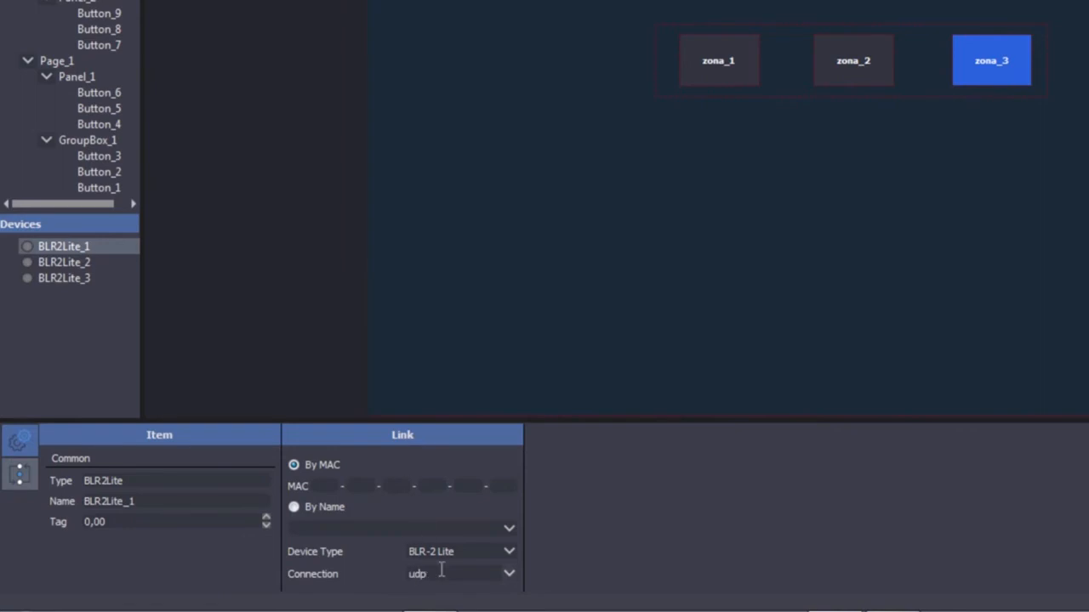
pyautogui.click(57, 262)
pyautogui.click(427, 572)
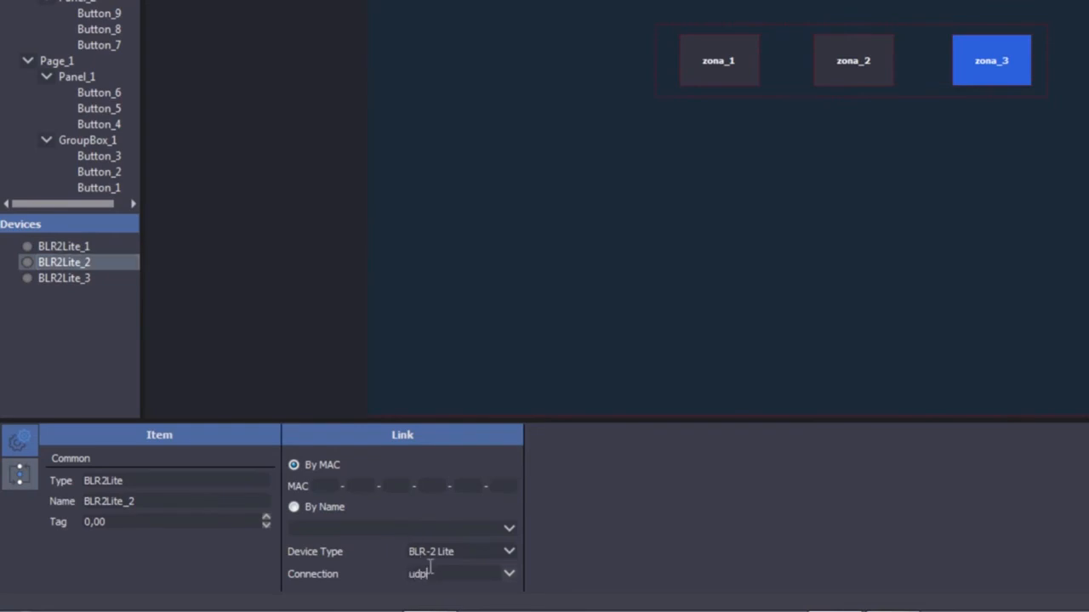
pyautogui.click(87, 281)
pyautogui.click(466, 570)
pyautogui.write('ud')
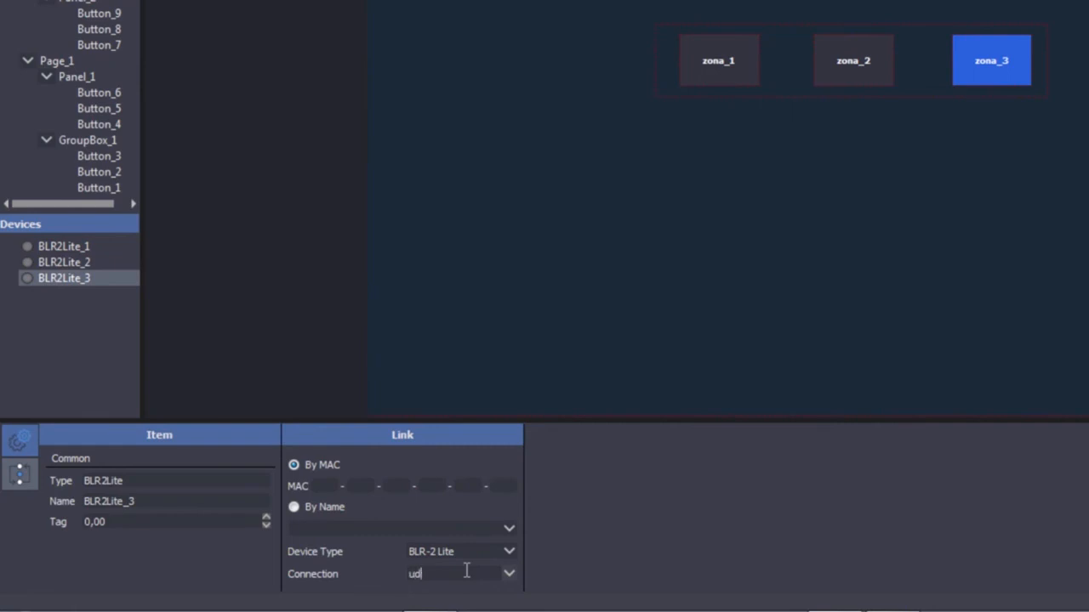
pyautogui.write('p')
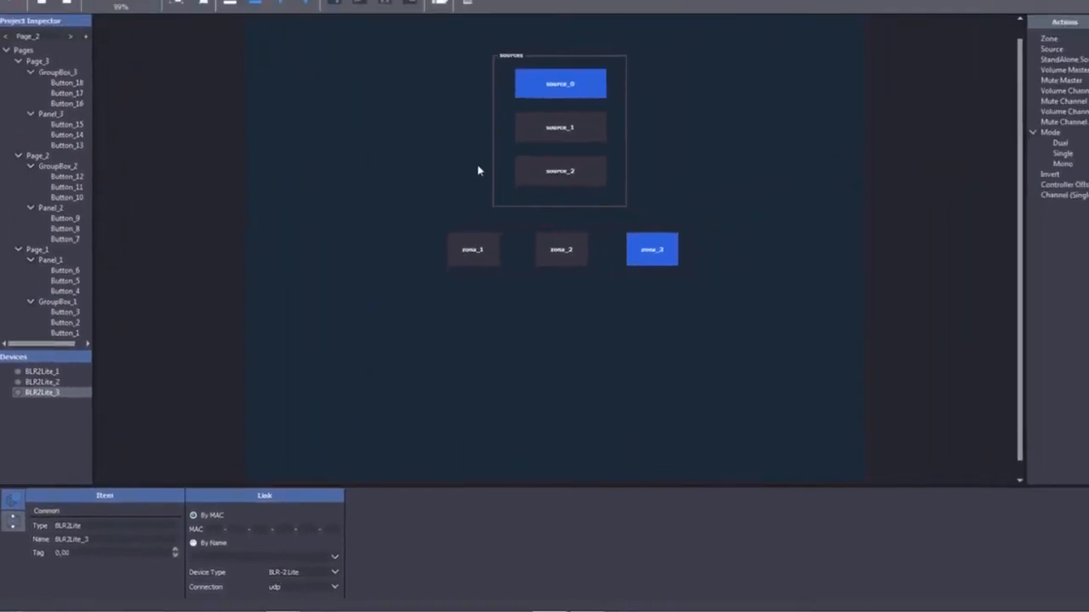